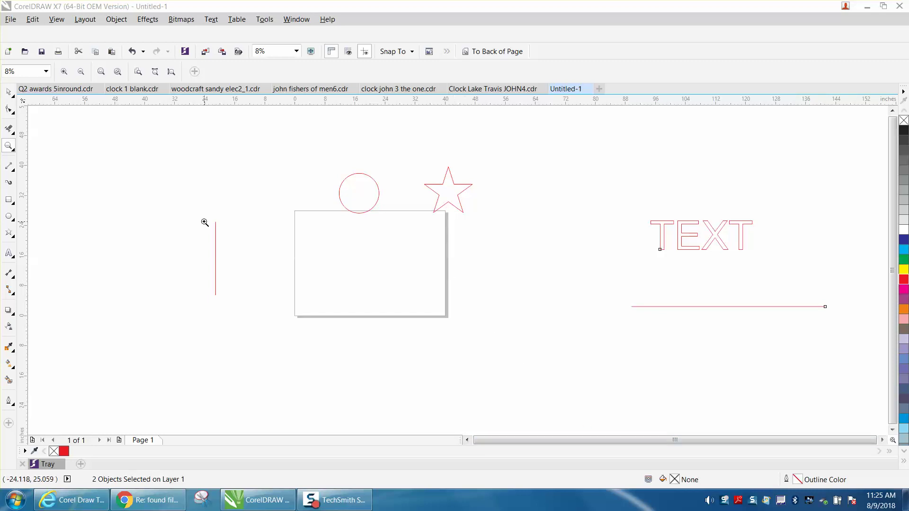
# - Centre the red circle outline on the page with P and zoom in on the page
pyautogui.click(8, 91)
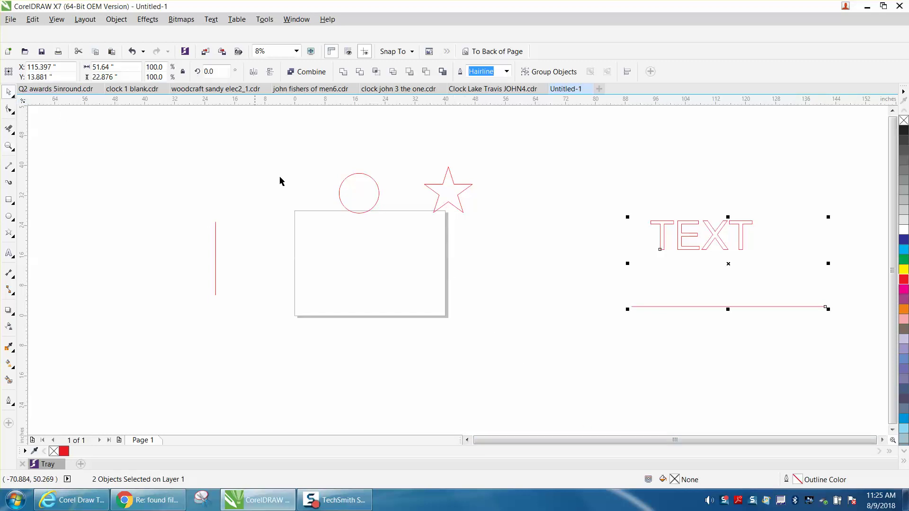
pyautogui.click(373, 207)
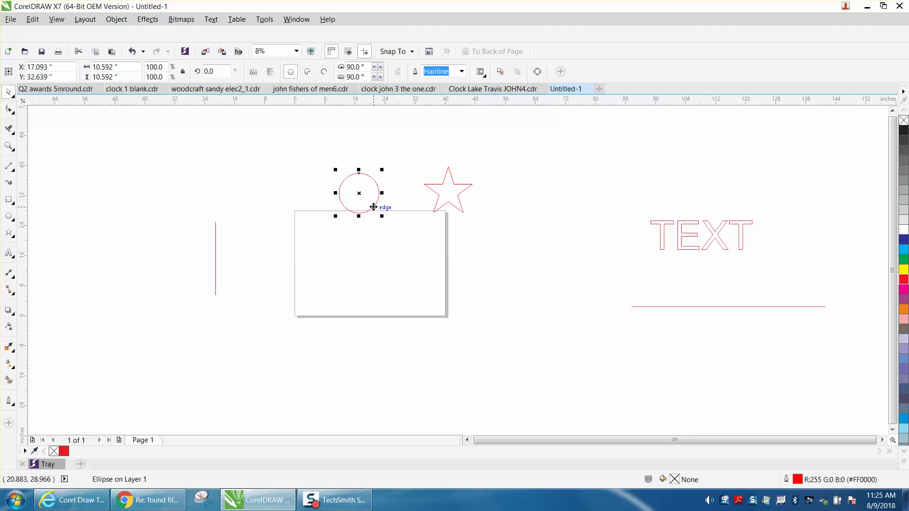
pyautogui.press('p')
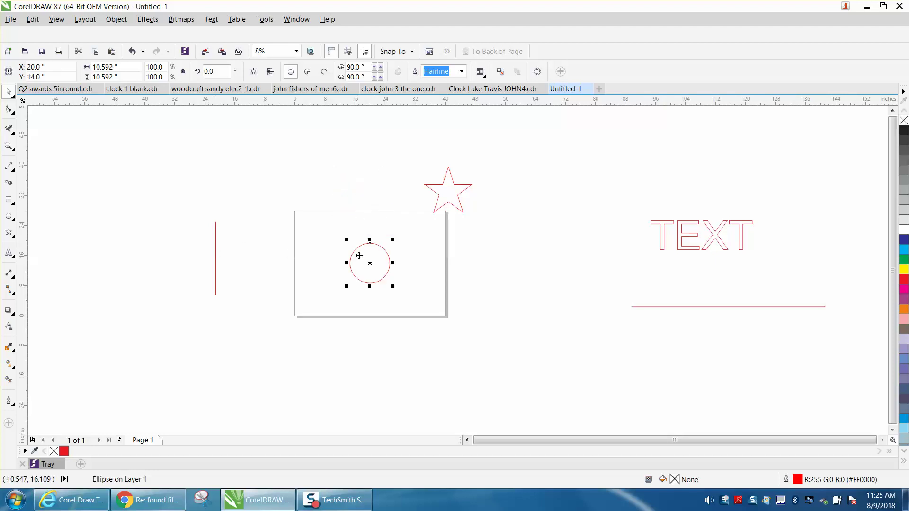
pyautogui.click(9, 147)
pyautogui.moveTo(188, 151); pyautogui.dragTo(562, 352)
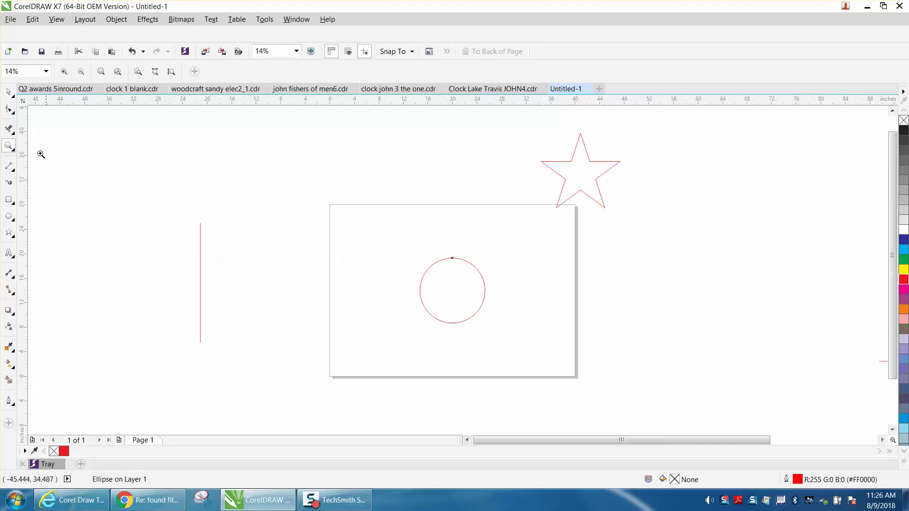
pyautogui.click(9, 91)
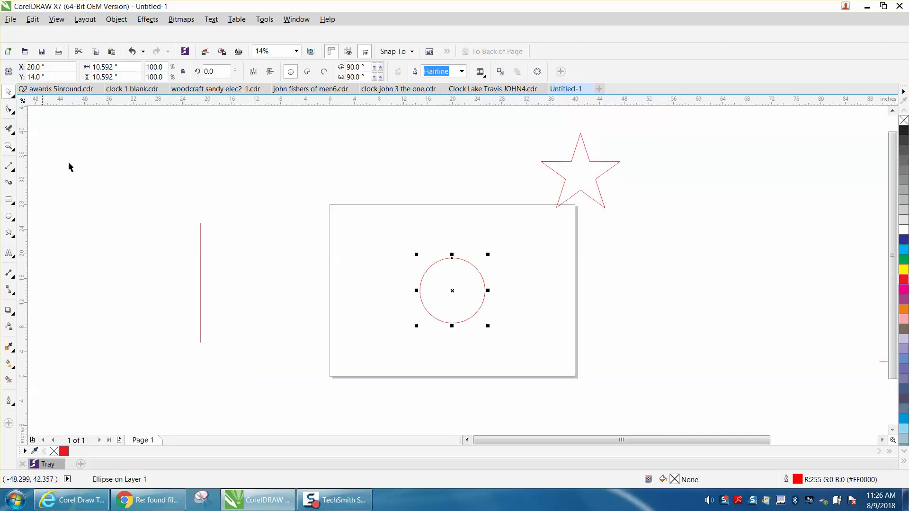
# - Centre the vertical red line over the circle and delete the circle's right half
pyautogui.click(201, 256)
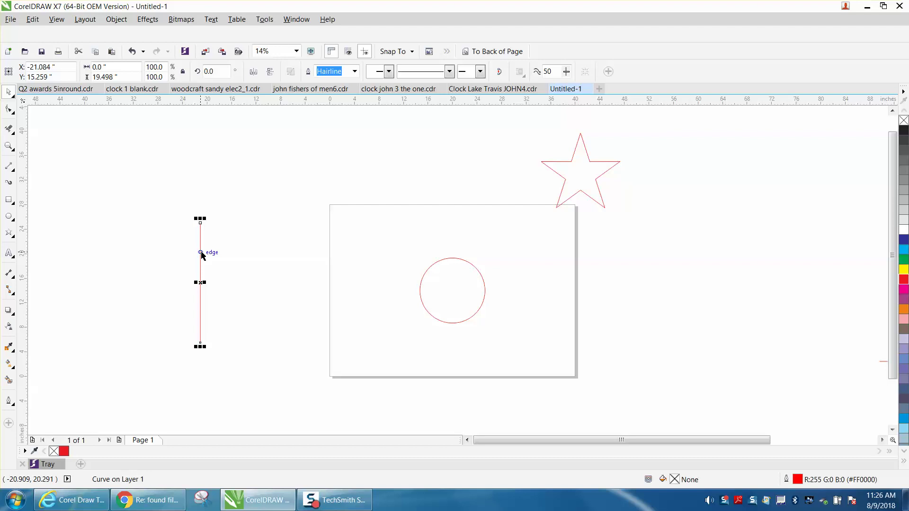
pyautogui.press('p')
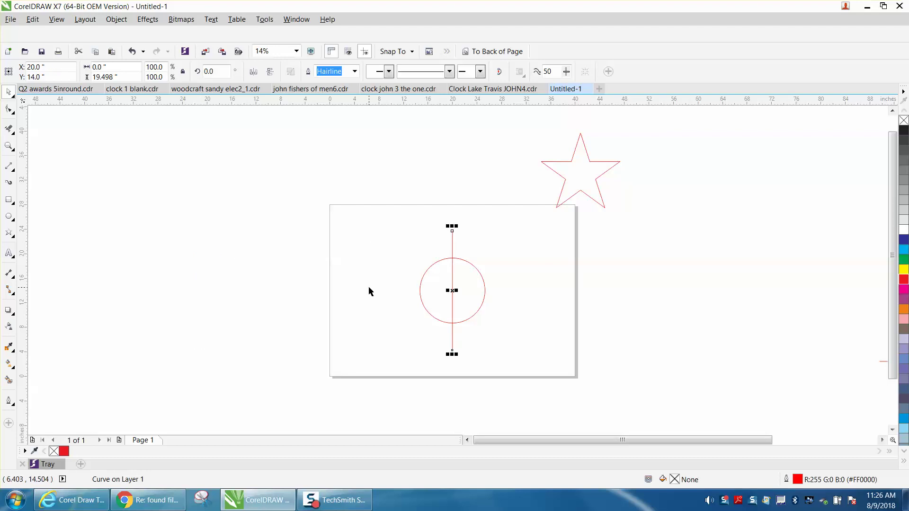
pyautogui.click(11, 131)
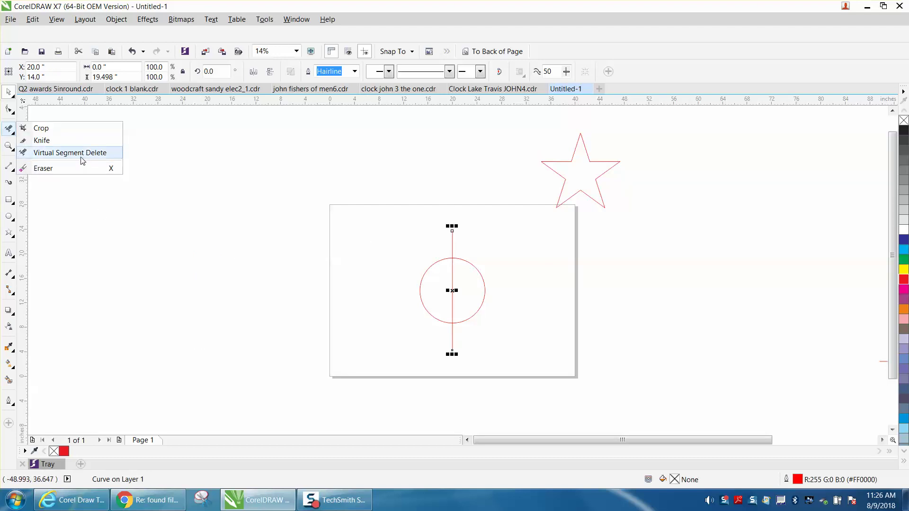
pyautogui.click(83, 167)
pyautogui.click(478, 269)
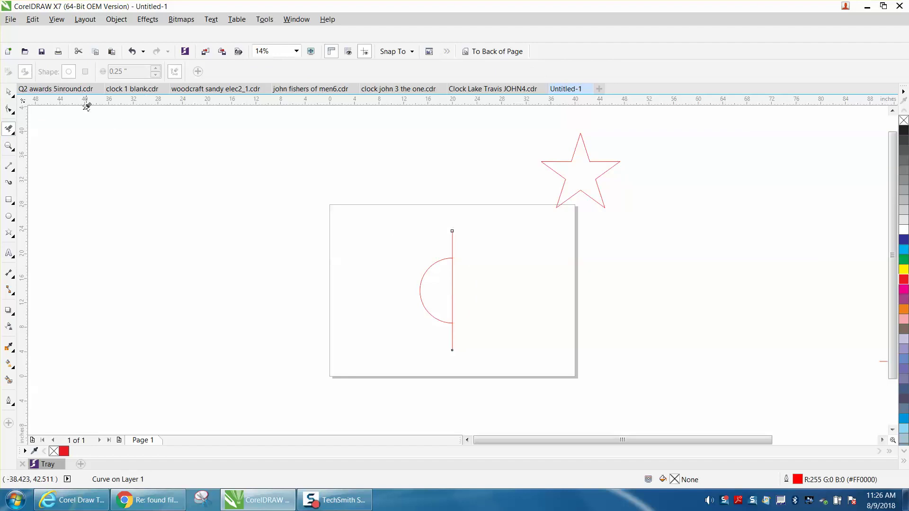
# - Move the vertical line out of the way and drag the half-circle left off the page
pyautogui.click(12, 91)
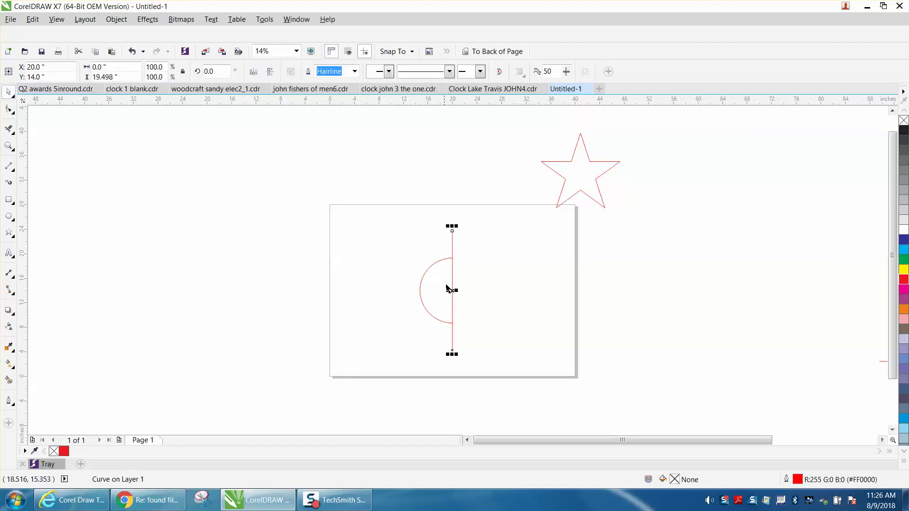
pyautogui.moveTo(452, 290); pyautogui.dragTo(356, 200)
pyautogui.click(438, 262)
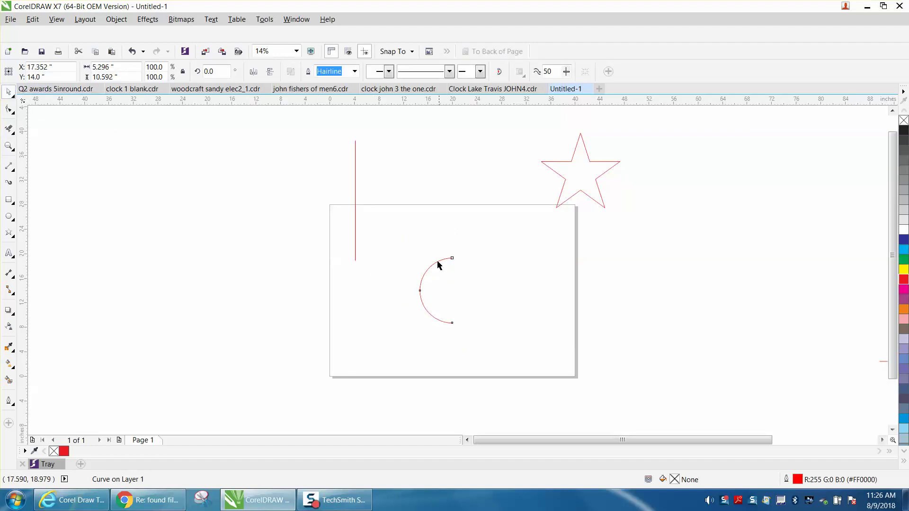
pyautogui.moveTo(438, 265); pyautogui.dragTo(228, 221)
# - Centre the star and the vertical line on the page, then delete the star's right half
pyautogui.click(571, 203)
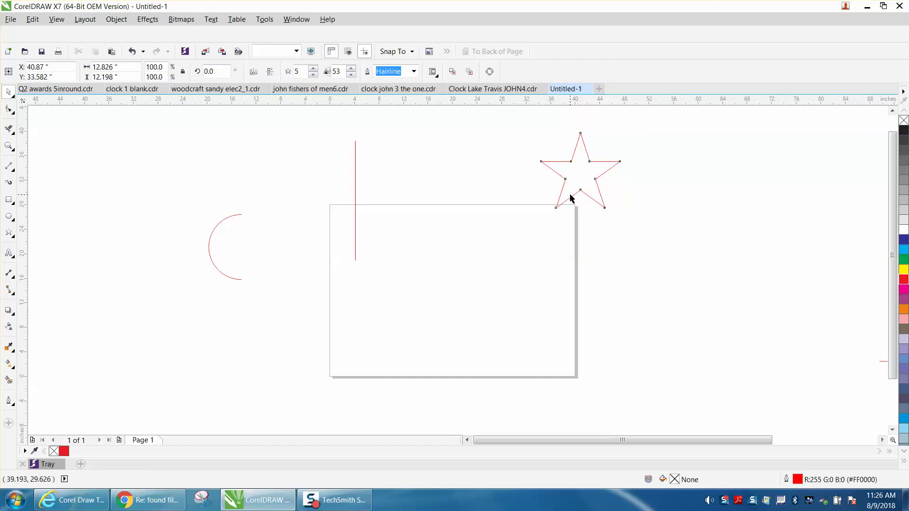
pyautogui.click(564, 191)
pyautogui.press('p')
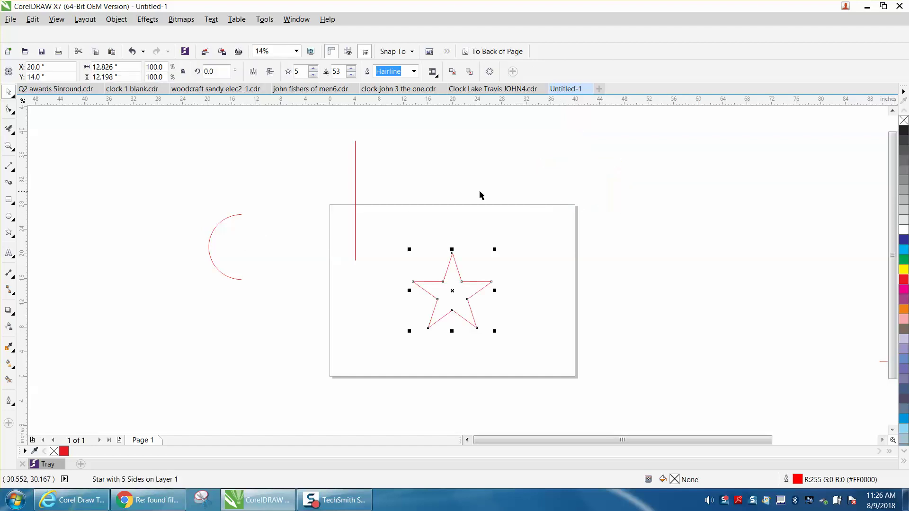
pyautogui.click(355, 171)
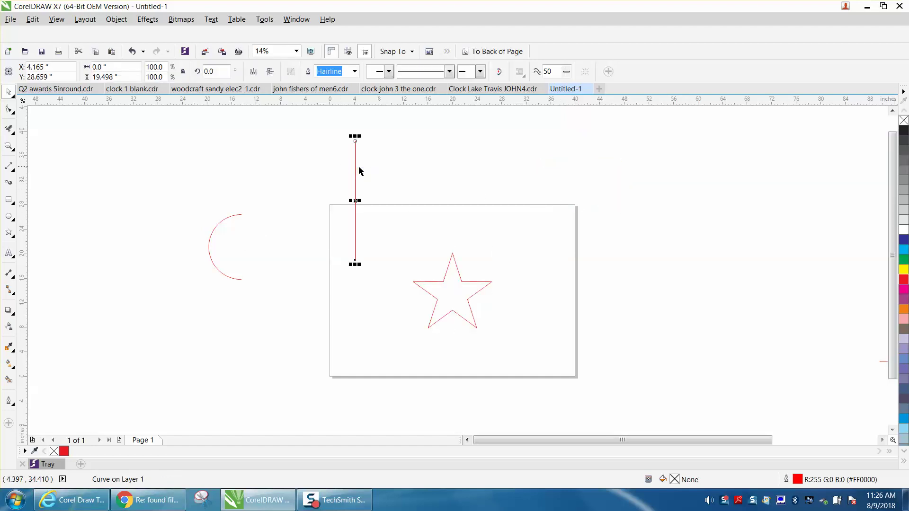
pyautogui.press('p')
pyautogui.click(9, 128)
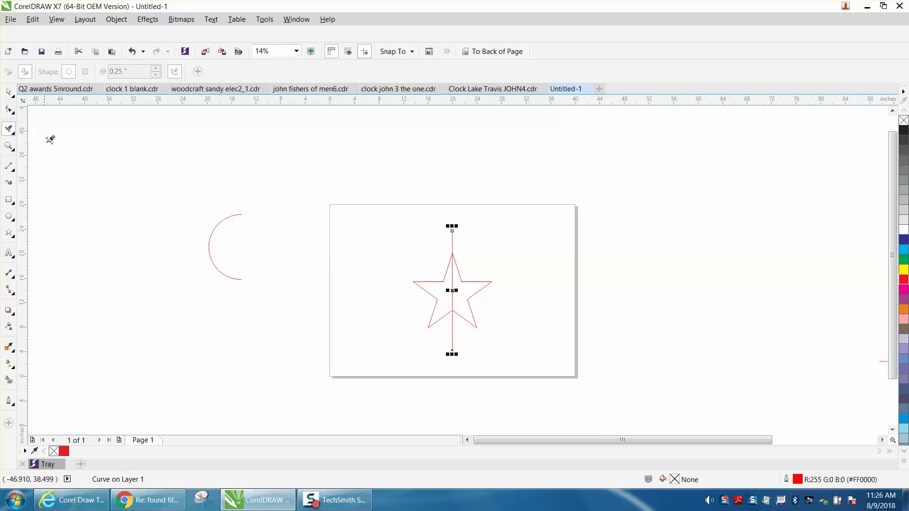
pyautogui.click(470, 280)
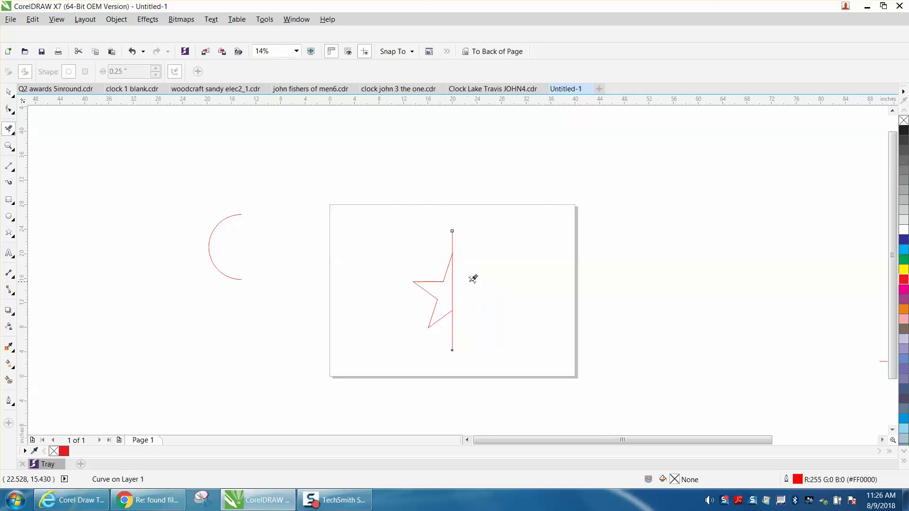
# - Move the half-star left beside the half-circle and delete the leftover vertical line
pyautogui.click(9, 94)
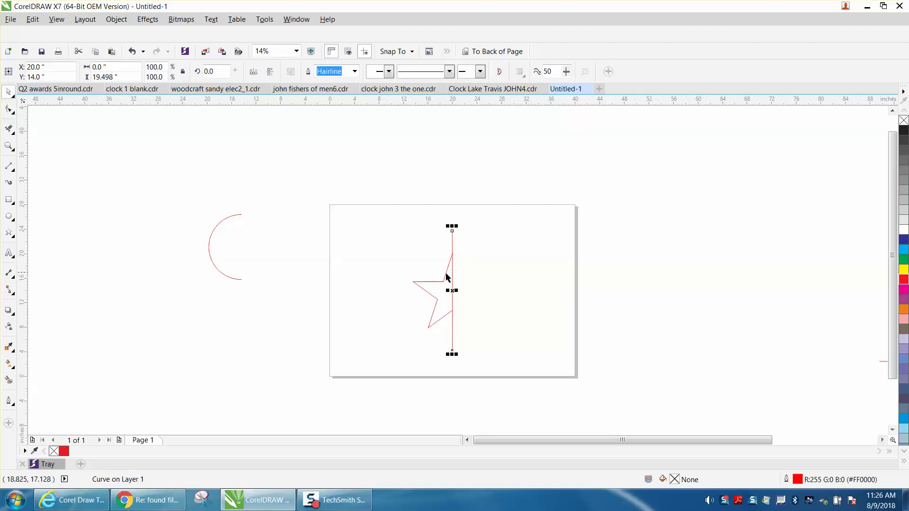
pyautogui.moveTo(400, 220); pyautogui.dragTo(475, 325)
pyautogui.moveTo(453, 290); pyautogui.dragTo(530, 296)
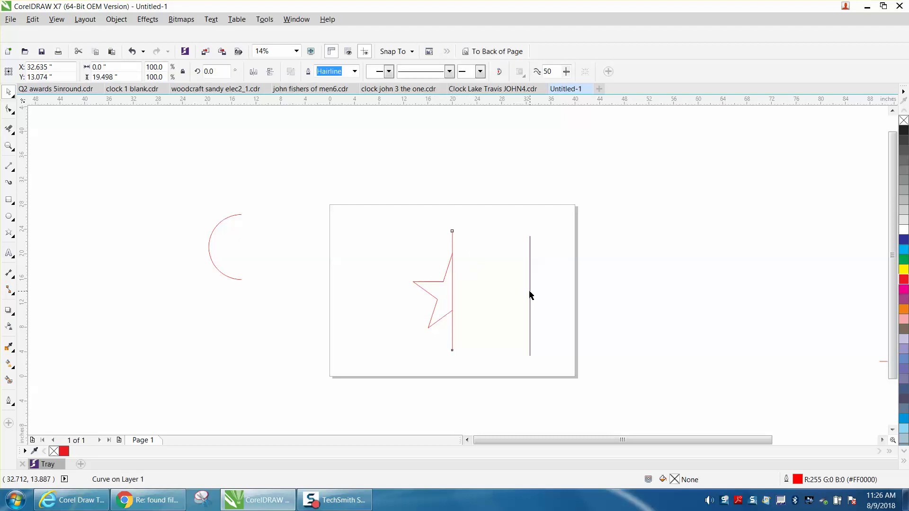
pyautogui.moveTo(403, 257); pyautogui.dragTo(496, 333)
pyautogui.click(444, 283)
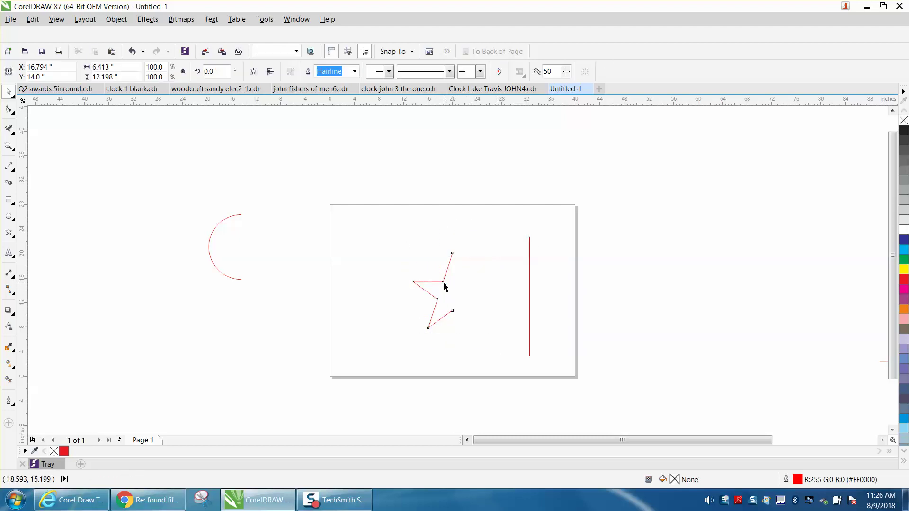
pyautogui.moveTo(417, 285); pyautogui.dragTo(258, 235)
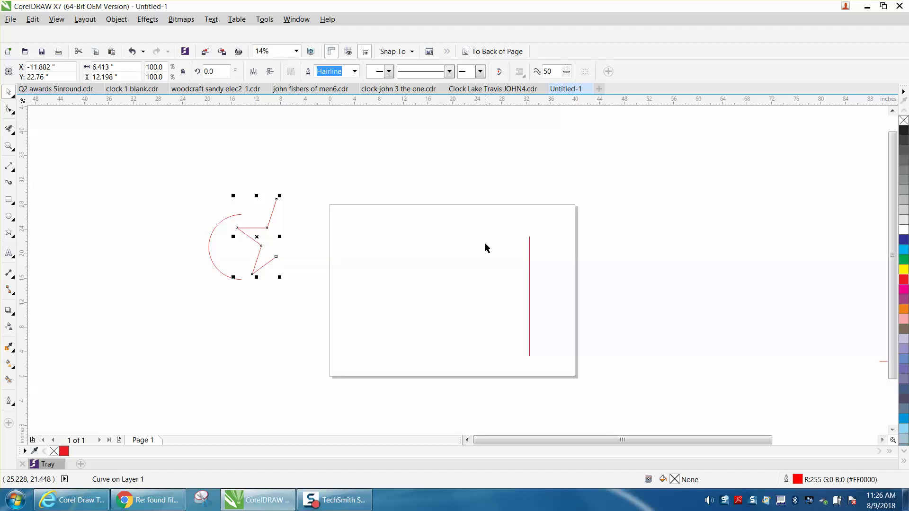
pyautogui.moveTo(507, 226); pyautogui.dragTo(588, 381)
pyautogui.press('Delete')
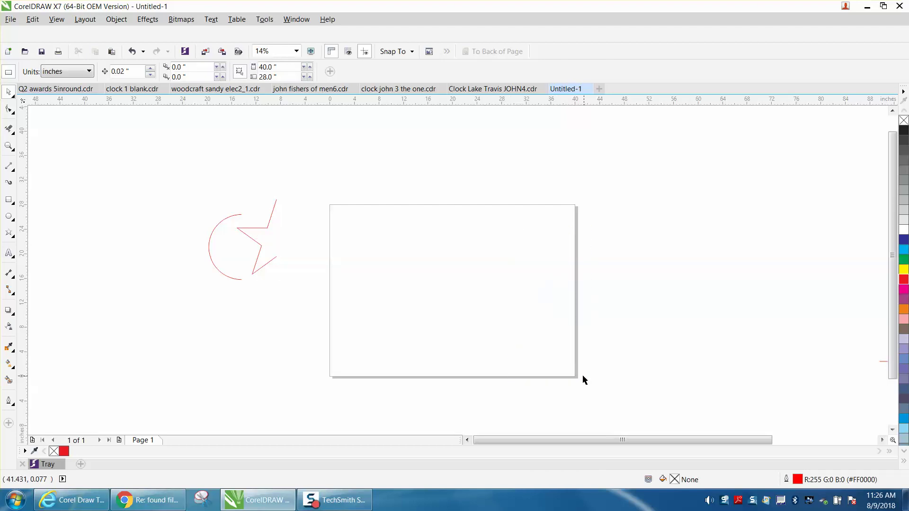
pyautogui.scroll(-2, 580, 369)
# - Centre the TEXT outline on the page and centre the horizontal red line through it
pyautogui.moveTo(706, 276); pyautogui.dragTo(832, 339)
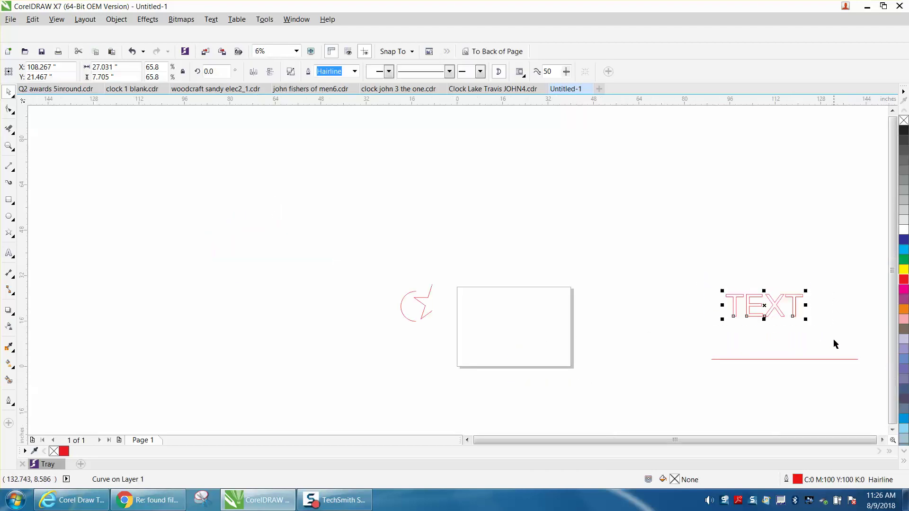
pyautogui.press('p')
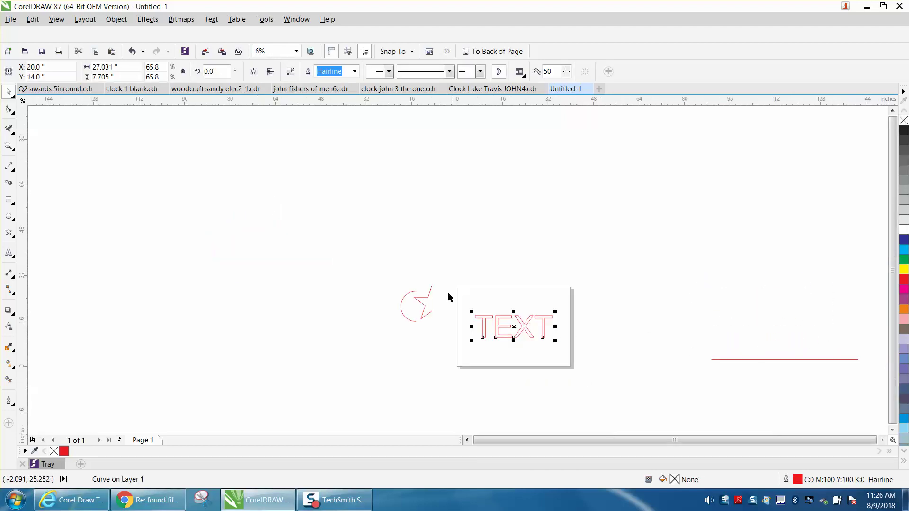
pyautogui.moveTo(727, 361); pyautogui.dragTo(481, 352)
pyautogui.click(9, 147)
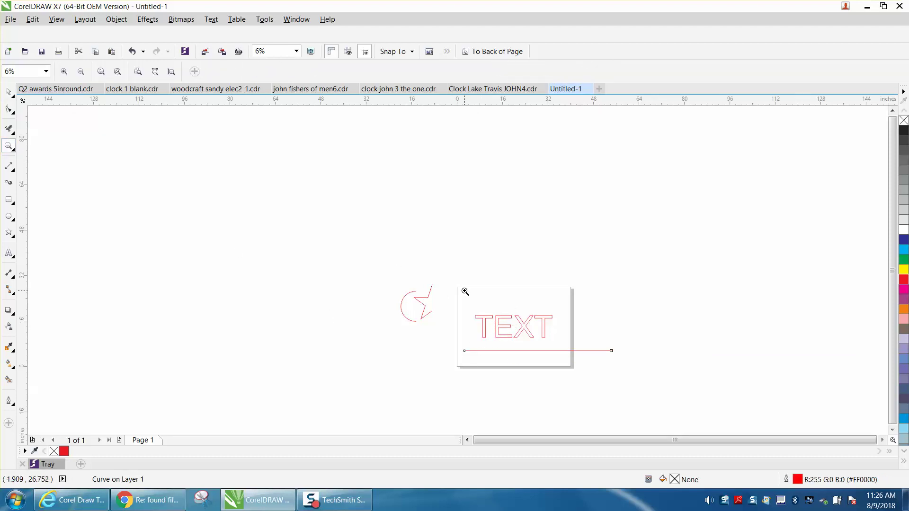
pyautogui.moveTo(467, 290); pyautogui.dragTo(629, 392)
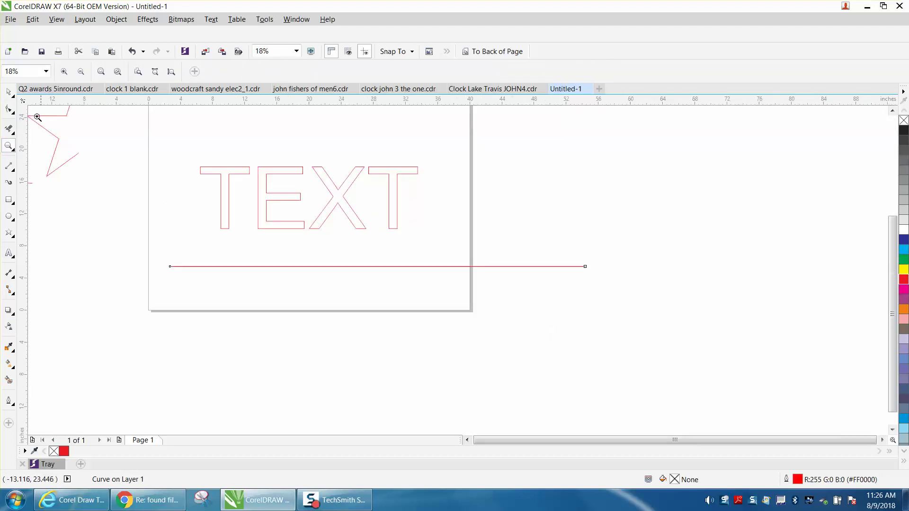
pyautogui.click(9, 91)
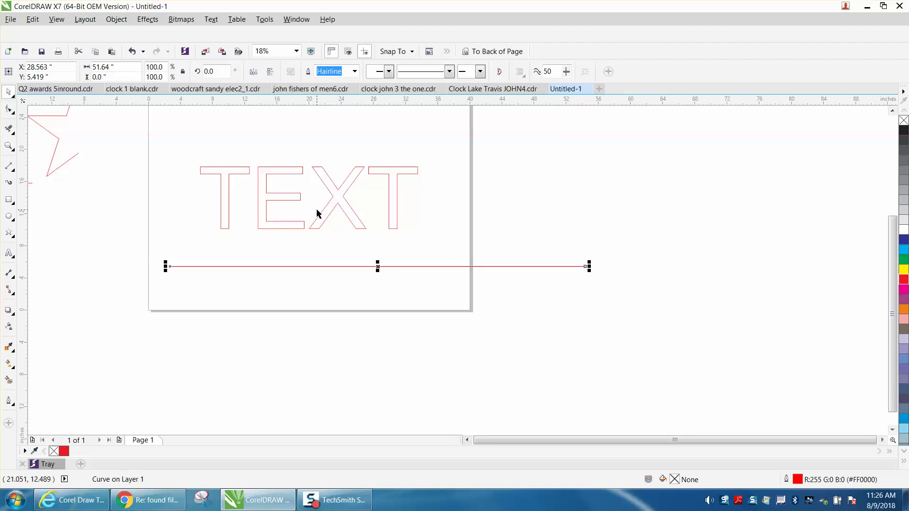
pyautogui.press('p')
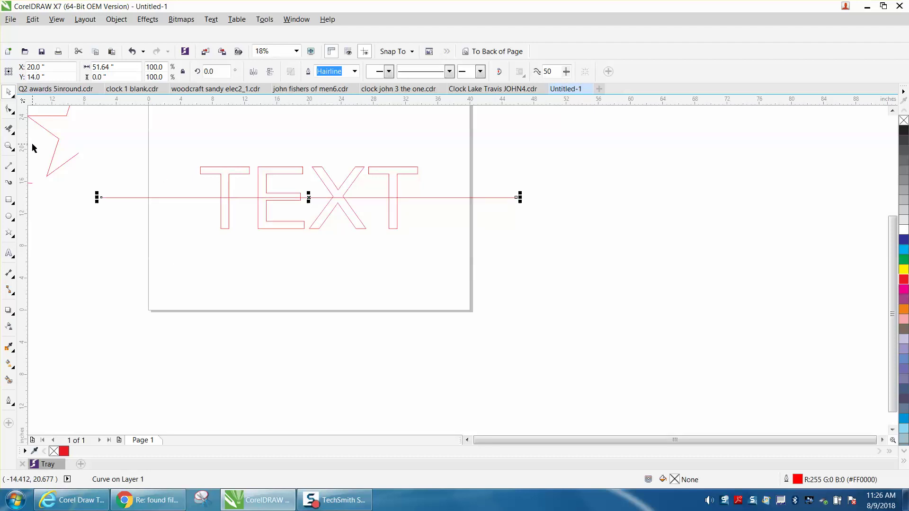
pyautogui.click(9, 129)
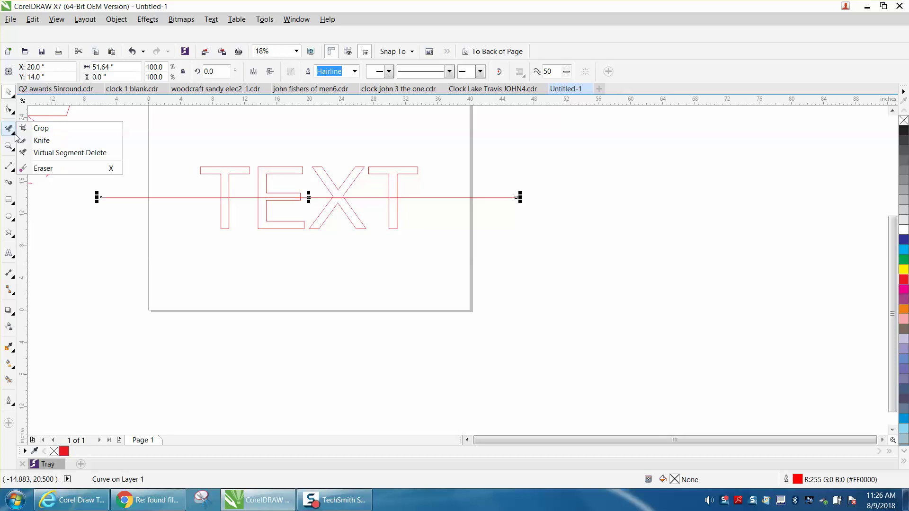
pyautogui.click(36, 152)
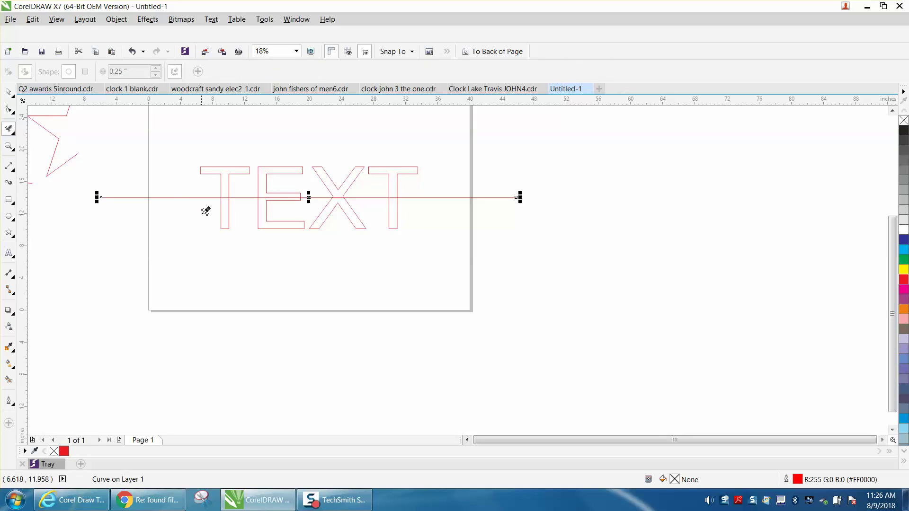
pyautogui.moveTo(201, 214); pyautogui.dragTo(416, 248)
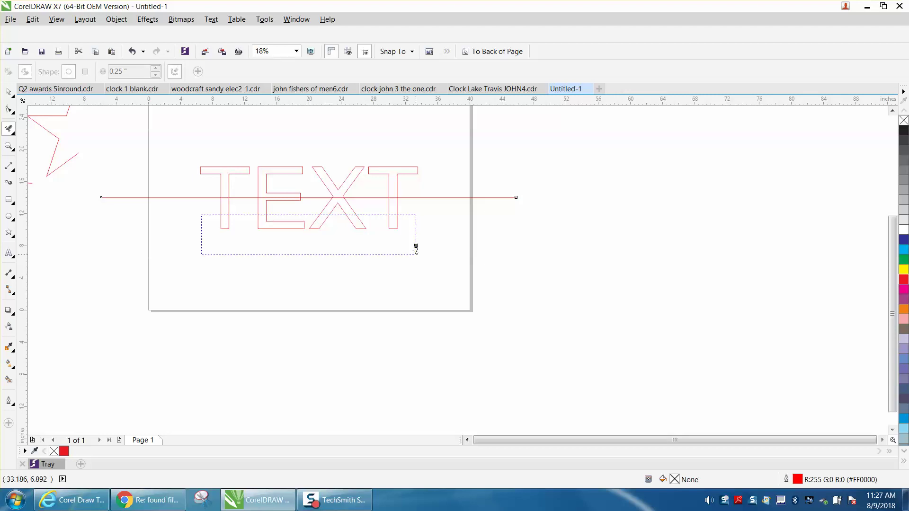
pyautogui.moveTo(415, 249); pyautogui.dragTo(416, 250)
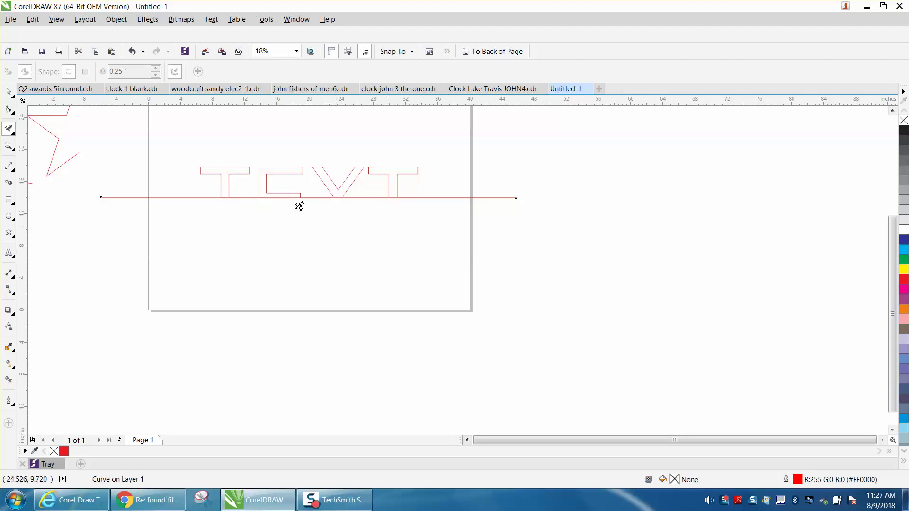
pyautogui.click(133, 51)
pyautogui.click(9, 91)
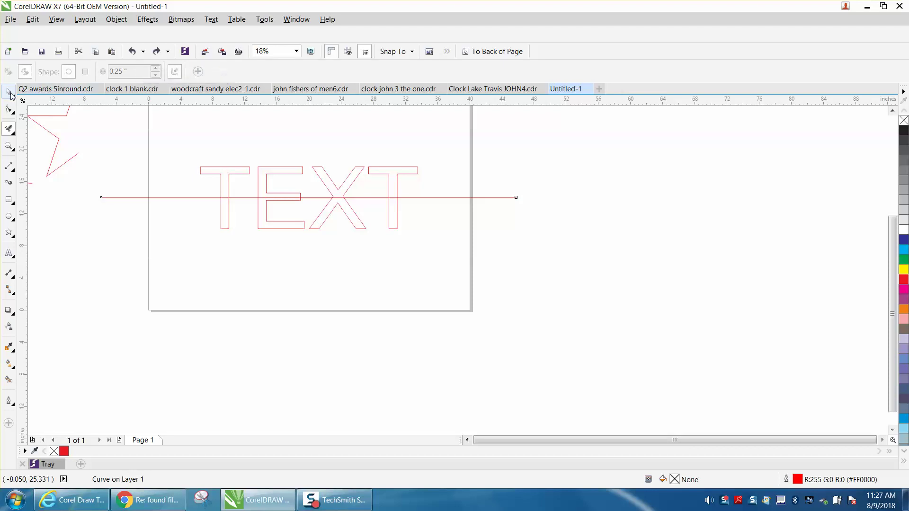
# - Duplicate the TEXT outline and move the copy to the lower right
pyautogui.moveTo(171, 141); pyautogui.dragTo(428, 263)
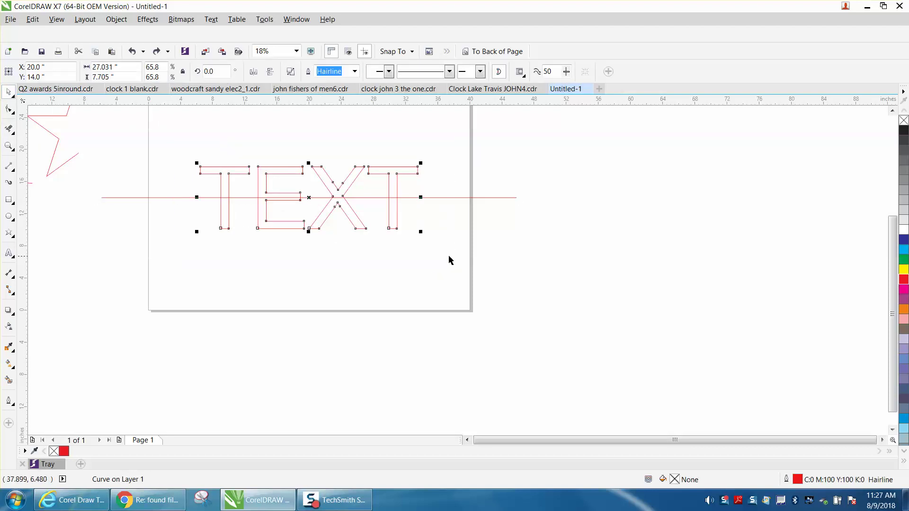
pyautogui.hotkey('ctrl', 'l')
pyautogui.moveTo(311, 197); pyautogui.dragTo(525, 297)
# - Erase the original TEXT's bottom half below the red line with the Eraser
pyautogui.click(10, 130)
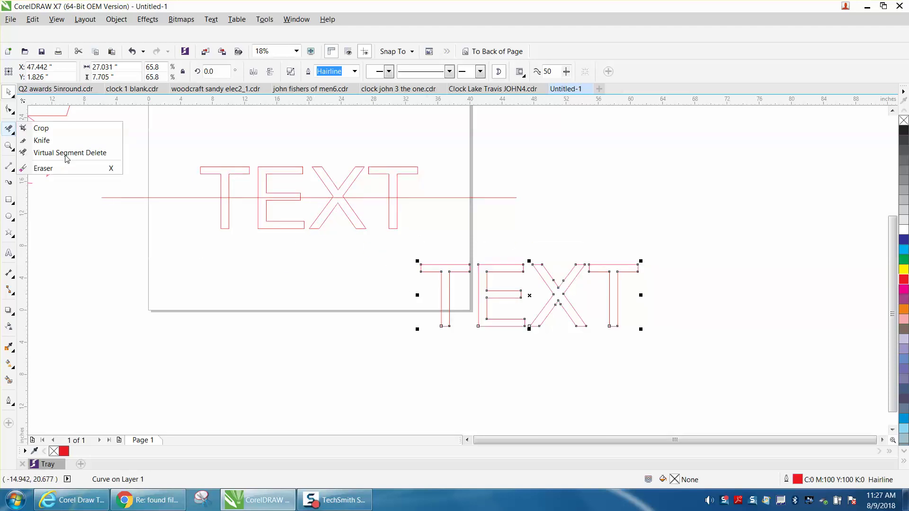
pyautogui.click(80, 166)
pyautogui.moveTo(190, 211)
pyautogui.mouseDown()
pyautogui.moveTo(207, 224)
pyautogui.moveTo(400, 247)
pyautogui.moveTo(393, 252)
pyautogui.mouseUp()
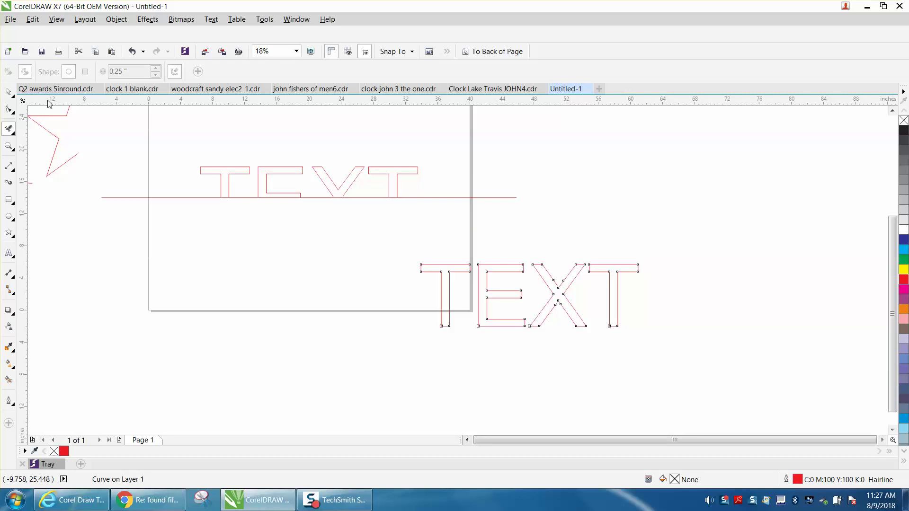
pyautogui.click(9, 91)
pyautogui.click(8, 92)
pyautogui.click(264, 167)
pyautogui.click(232, 147)
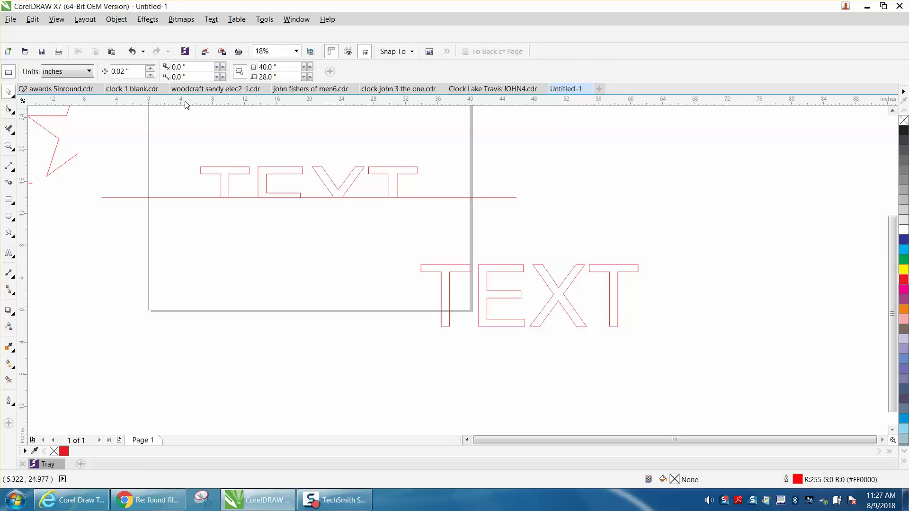
# - Set the nudge distance to 0.5 and nudge the TEXT top half upward
pyautogui.moveTo(131, 71); pyautogui.dragTo(115, 71)
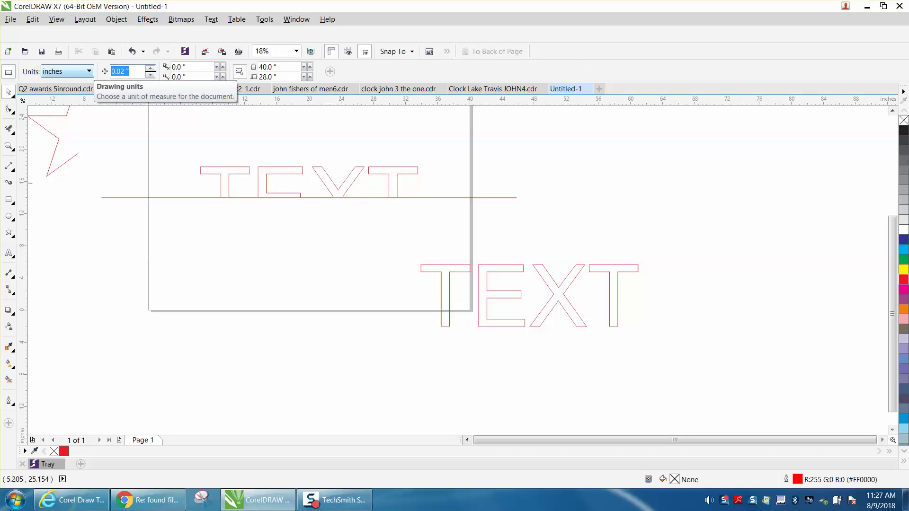
pyautogui.write('0.5')
pyautogui.click(326, 181)
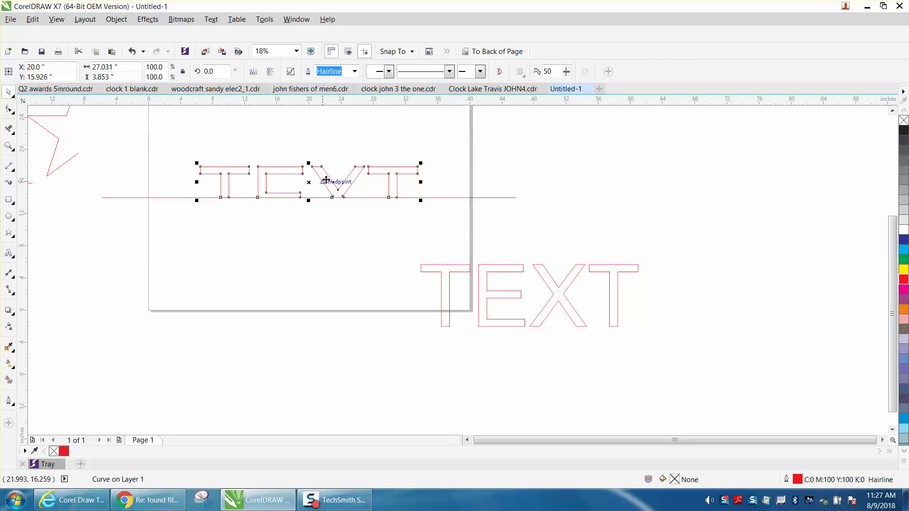
pyautogui.press('Up')
pyautogui.press('Up')
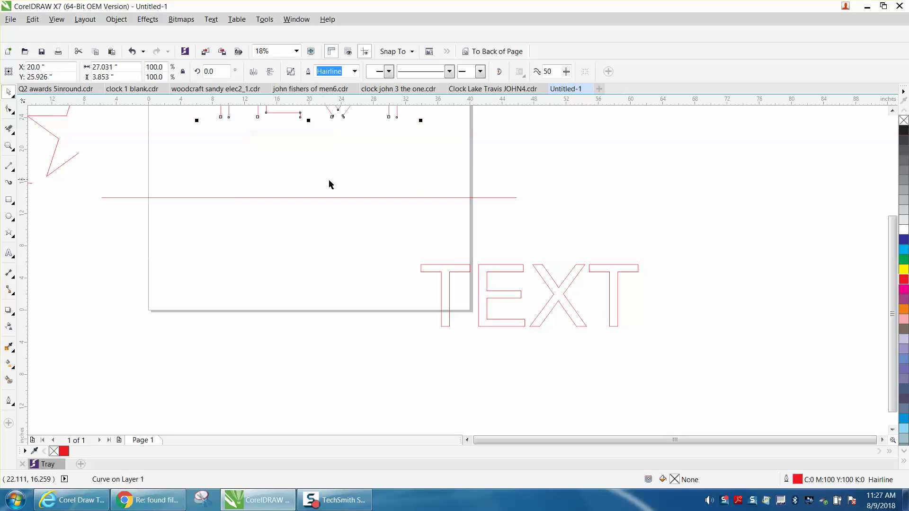
# - Centre the full TEXT copy on the page and erase its lower part
pyautogui.moveTo(421, 253); pyautogui.dragTo(649, 371)
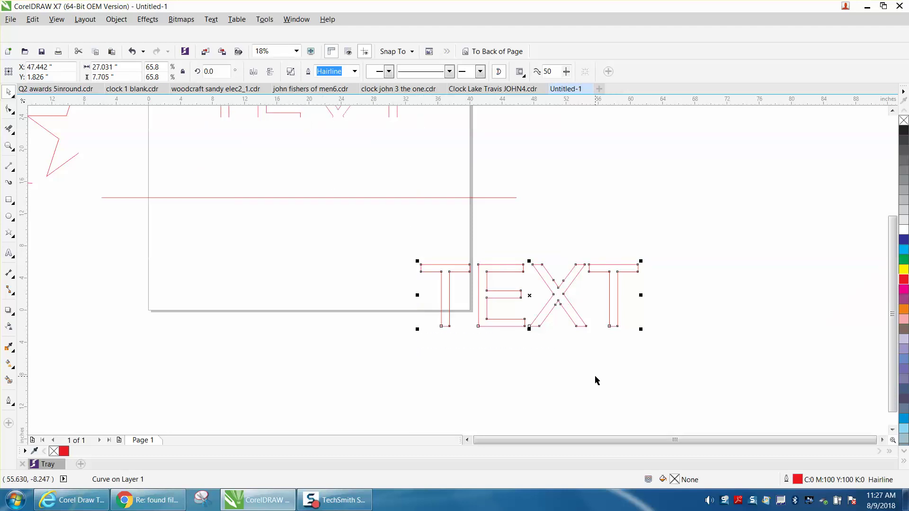
pyautogui.press('p')
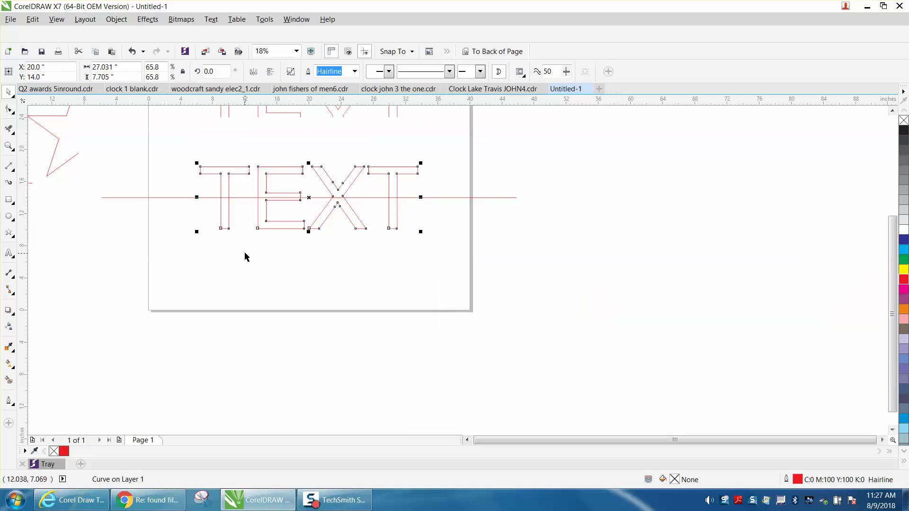
pyautogui.scroll(-1, 245, 256)
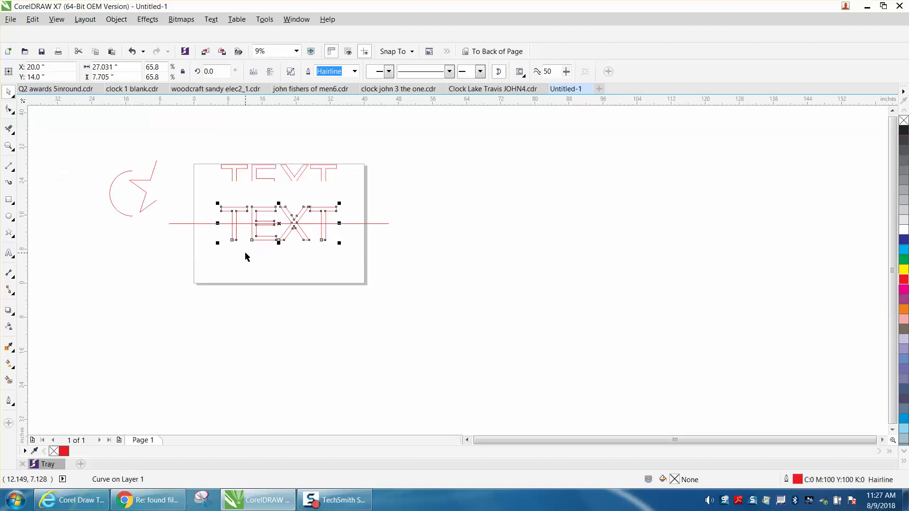
pyautogui.click(8, 130)
pyautogui.moveTo(213, 232); pyautogui.dragTo(344, 251)
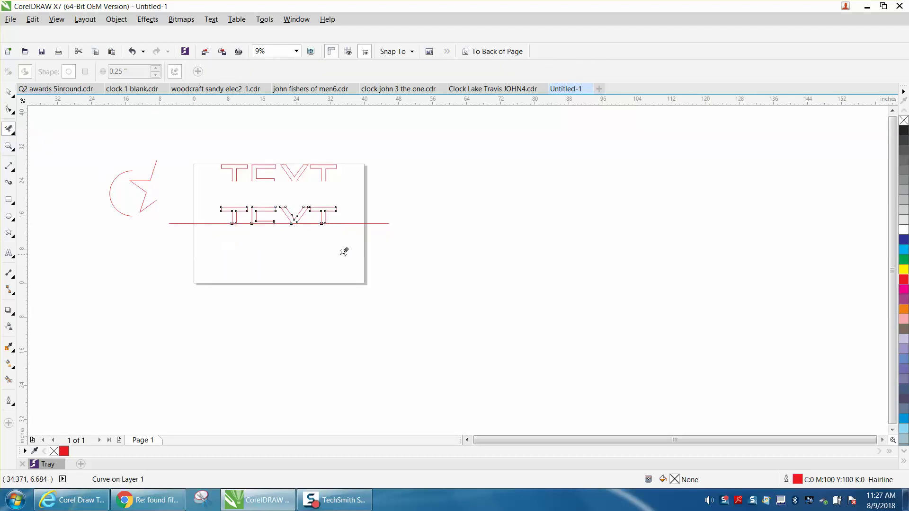
# - Undo the wrong erase and erase the top half of the centred TEXT copy instead
pyautogui.click(137, 52)
pyautogui.moveTo(223, 193); pyautogui.dragTo(354, 216)
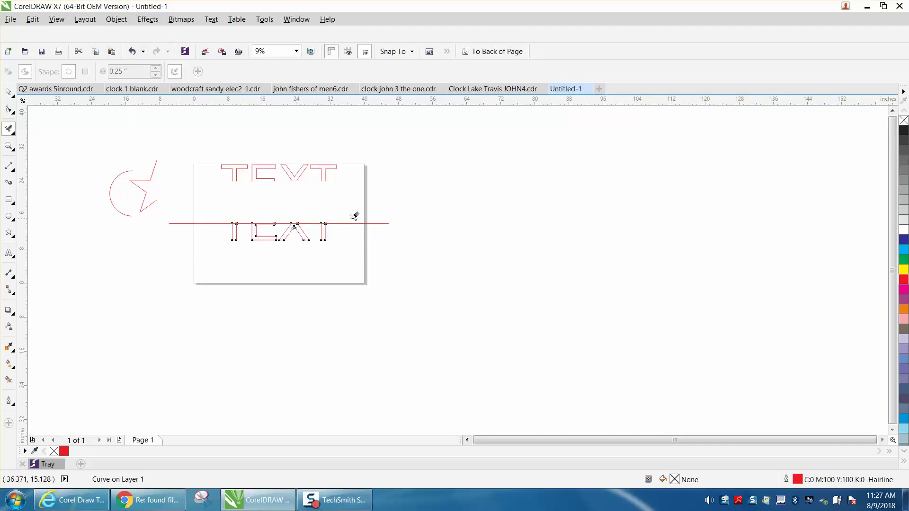
pyautogui.press('space')
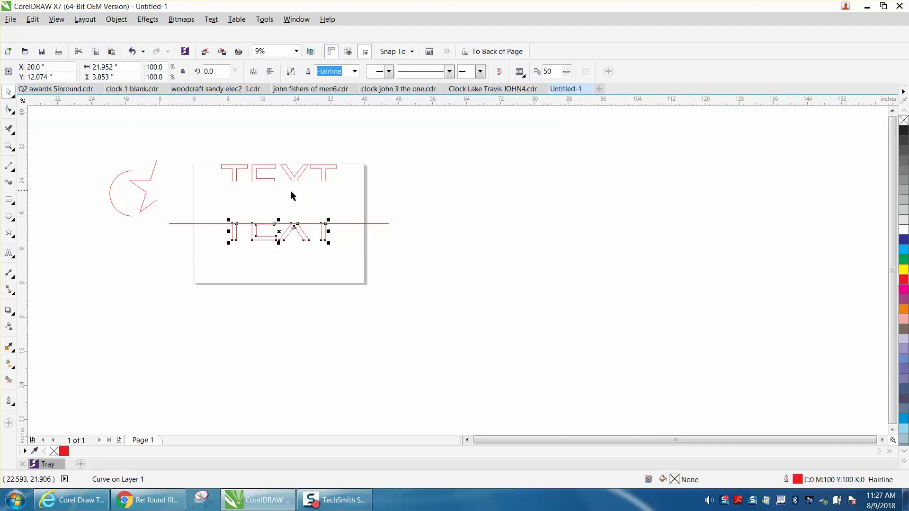
# - Delete the red horizontal line and nudge the top half down onto the bottom half
pyautogui.click(342, 224)
pyautogui.press('Delete')
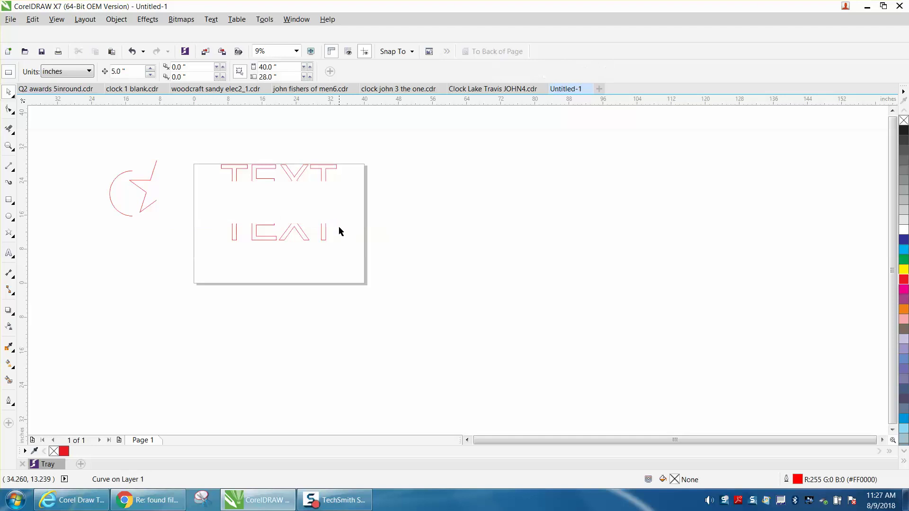
pyautogui.click(299, 182)
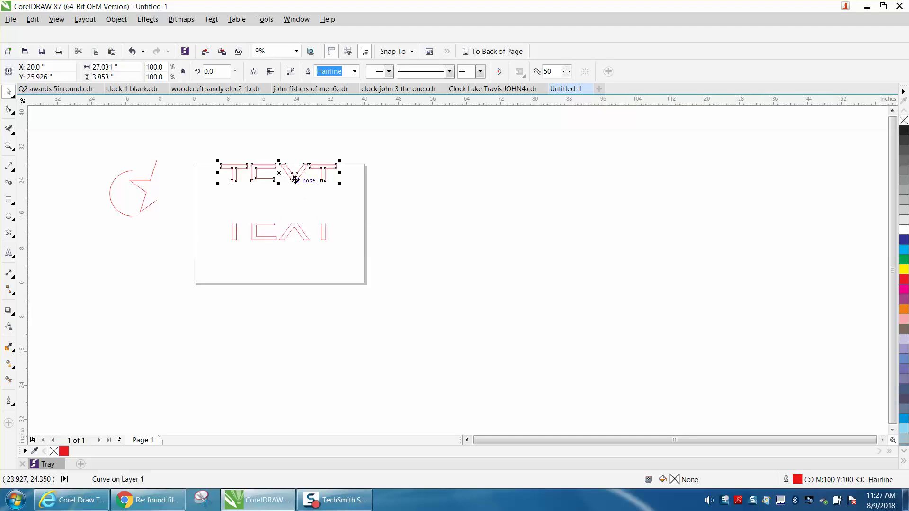
pyautogui.press('Down')
pyautogui.press('Down')
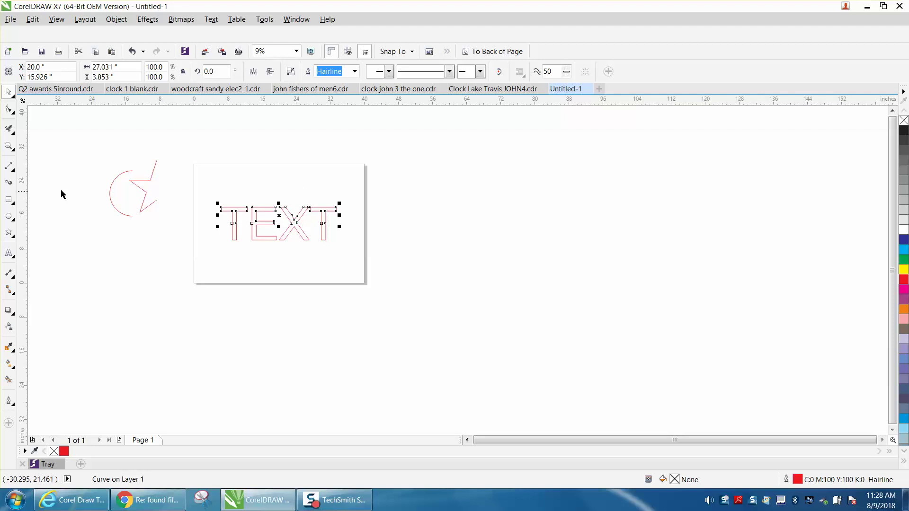
pyautogui.click(8, 145)
# - Set the nudge distance to .5 and raise the TEXT top half by half an inch
pyautogui.moveTo(192, 184); pyautogui.dragTo(434, 326)
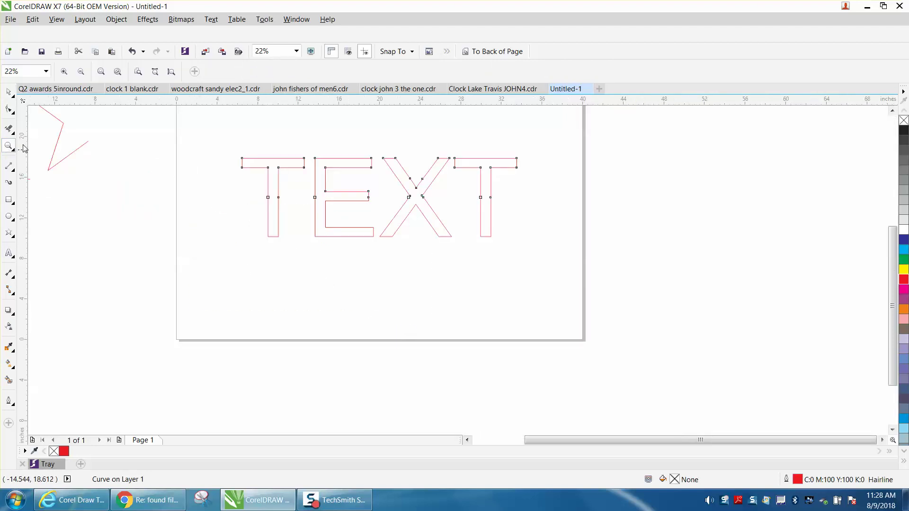
pyautogui.click(9, 92)
pyautogui.click(169, 123)
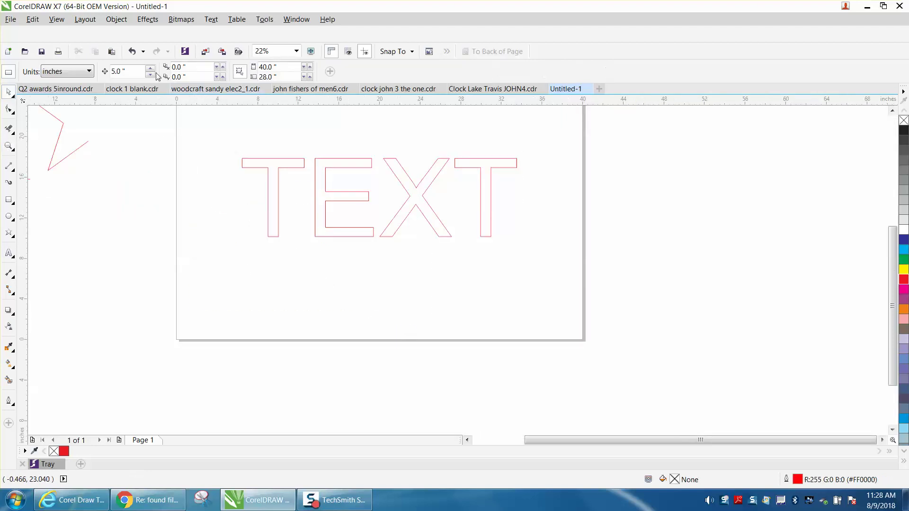
pyautogui.click(124, 71)
pyautogui.write('.5')
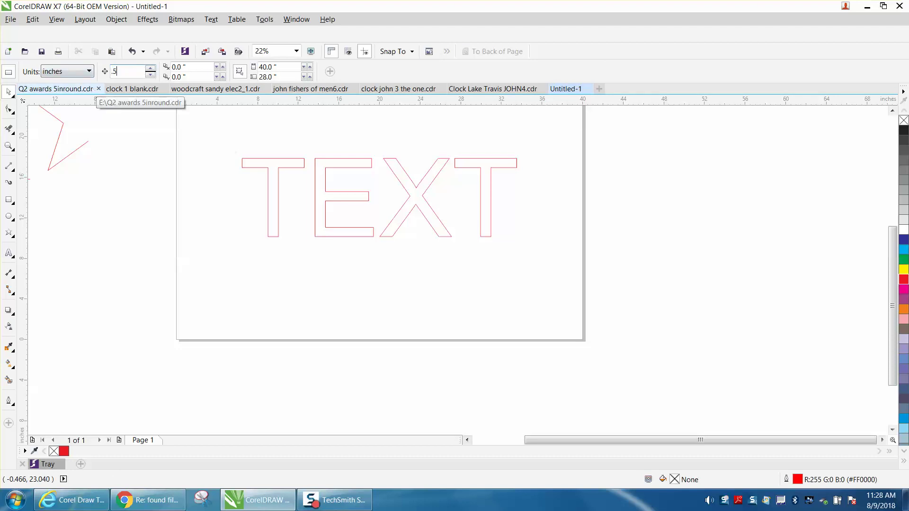
pyautogui.click(371, 159)
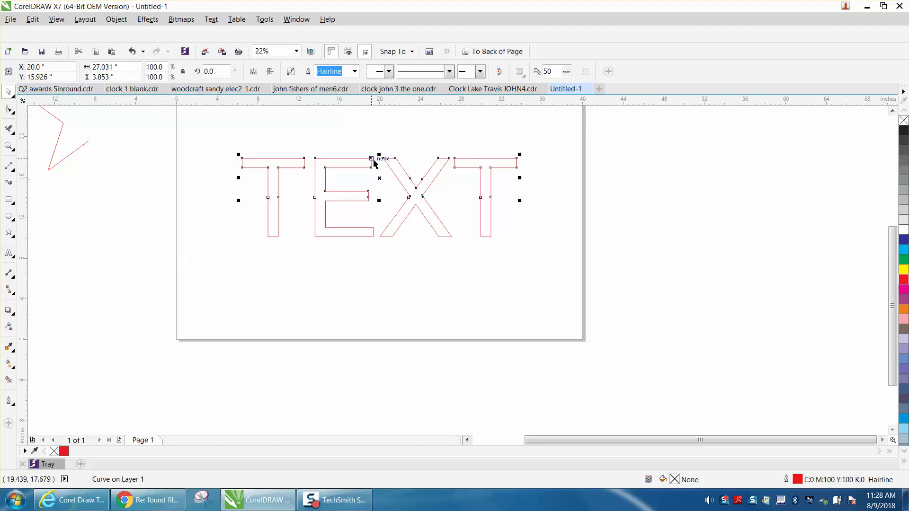
pyautogui.press('Up')
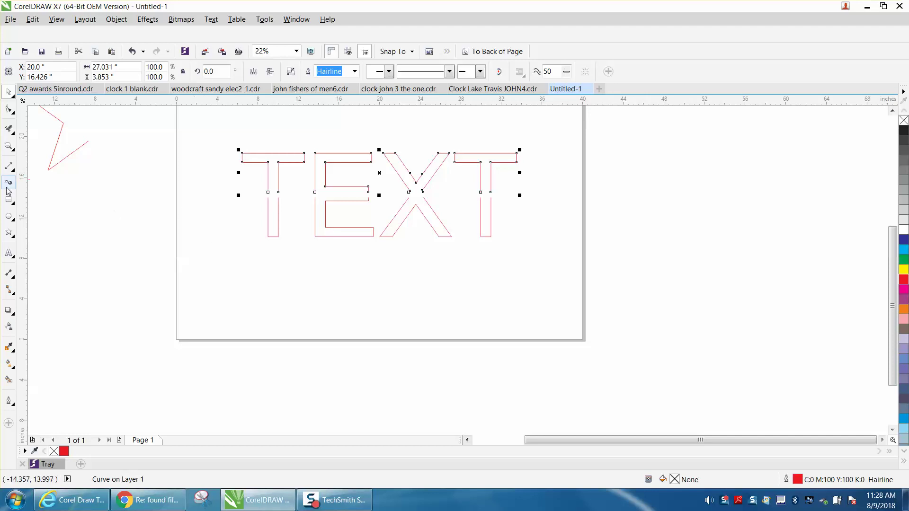
pyautogui.click(9, 148)
pyautogui.moveTo(208, 144); pyautogui.dragTo(614, 297)
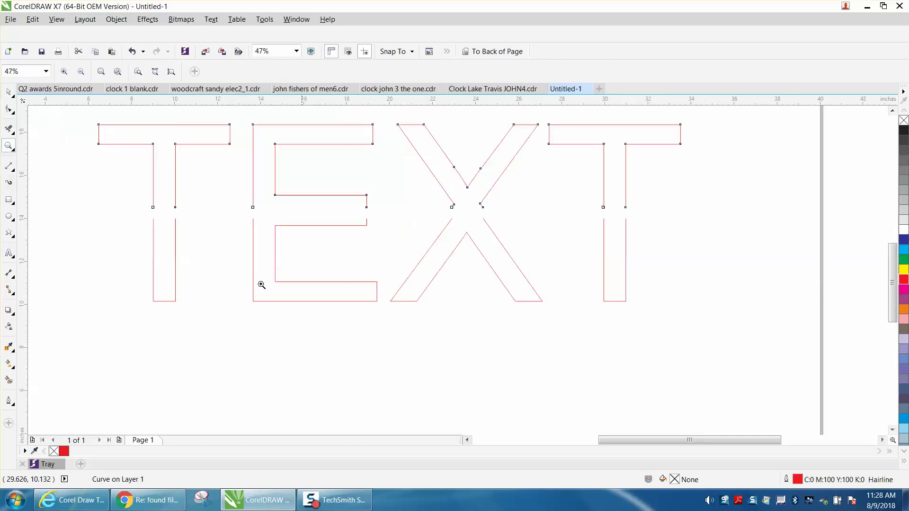
# - Draw two straight lines closing the top half's bottom edge and the bottom half's top edge
pyautogui.click(10, 167)
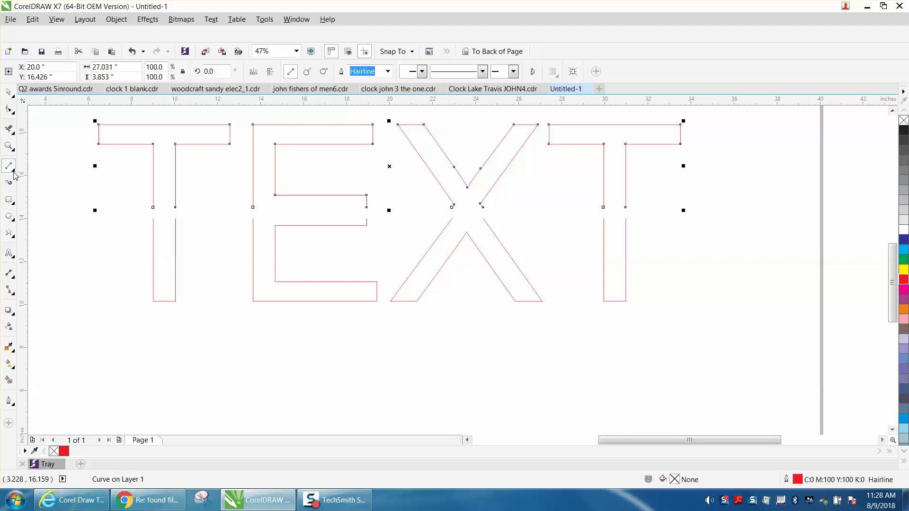
pyautogui.click(13, 172)
pyautogui.click(42, 177)
pyautogui.moveTo(153, 208); pyautogui.dragTo(625, 207)
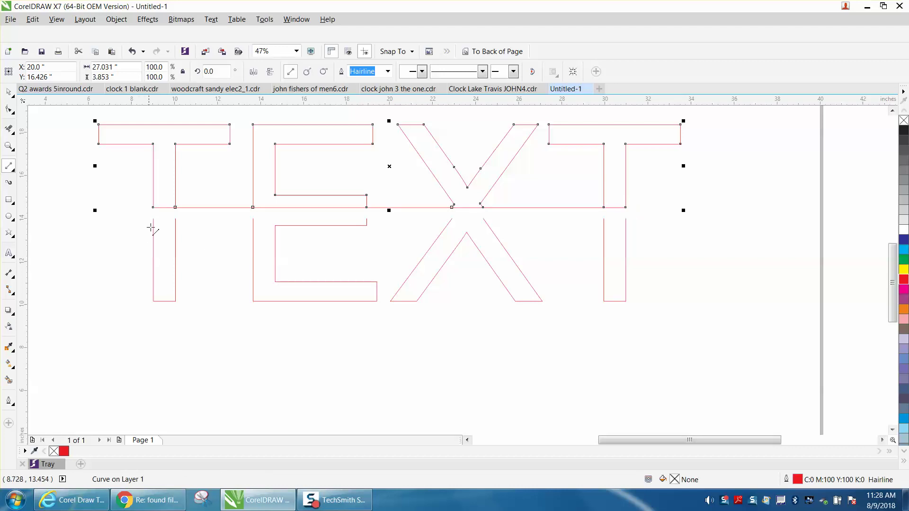
pyautogui.moveTo(153, 218); pyautogui.dragTo(625, 221)
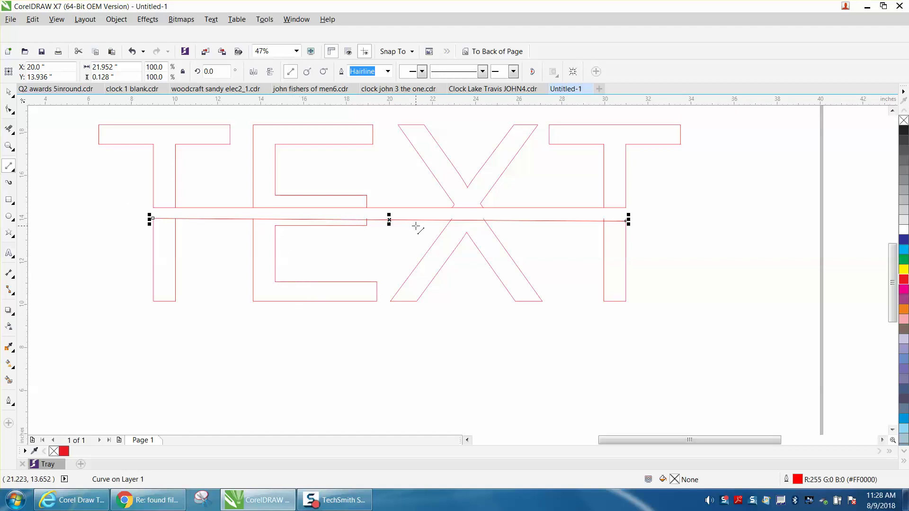
# - Raise the line's right end node beside the last T so the line runs level
pyautogui.click(9, 146)
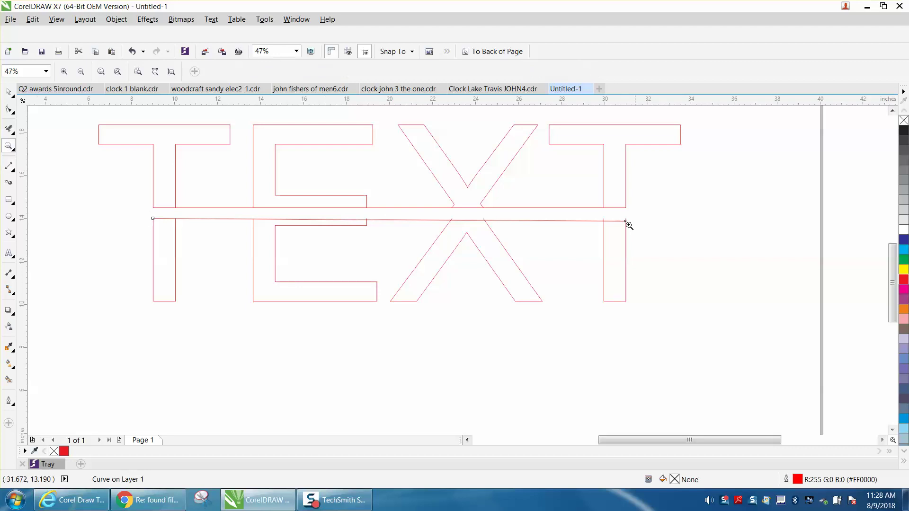
pyautogui.moveTo(620, 234); pyautogui.dragTo(684, 274)
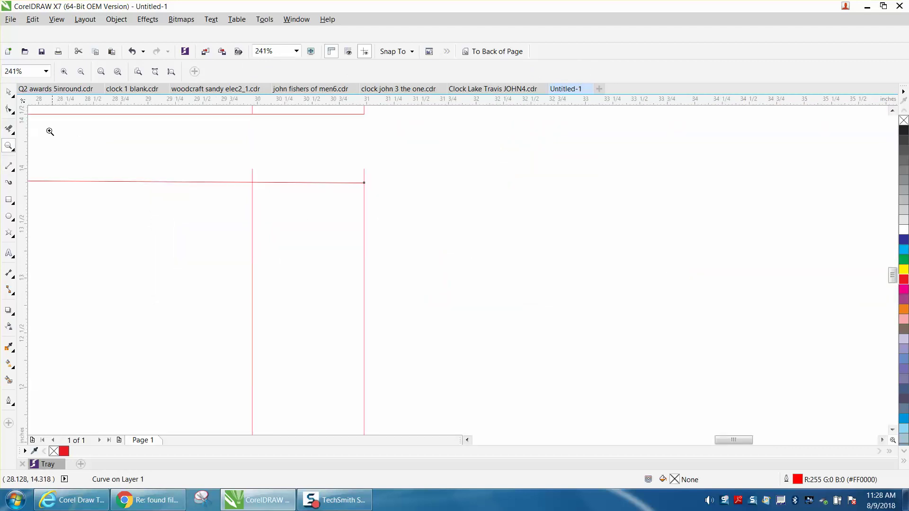
pyautogui.click(9, 109)
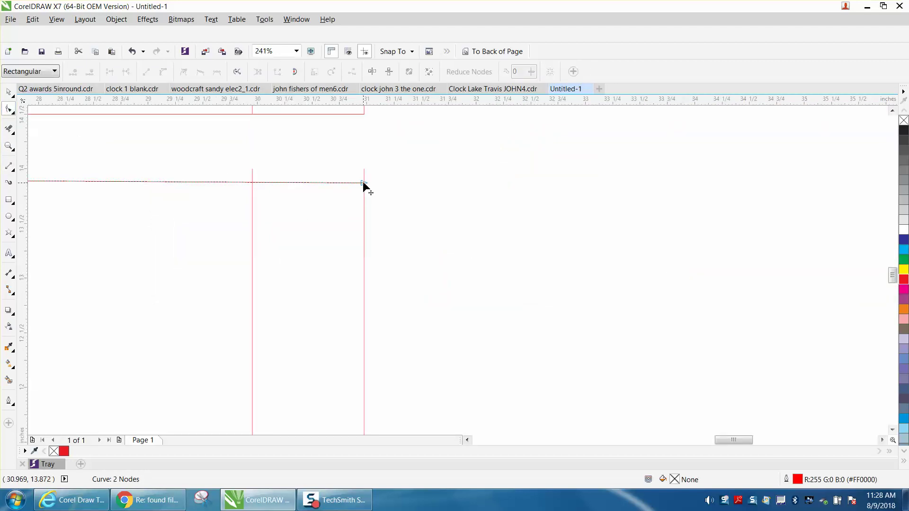
pyautogui.moveTo(363, 183); pyautogui.dragTo(363, 169)
pyautogui.scroll(-5, 461, 208)
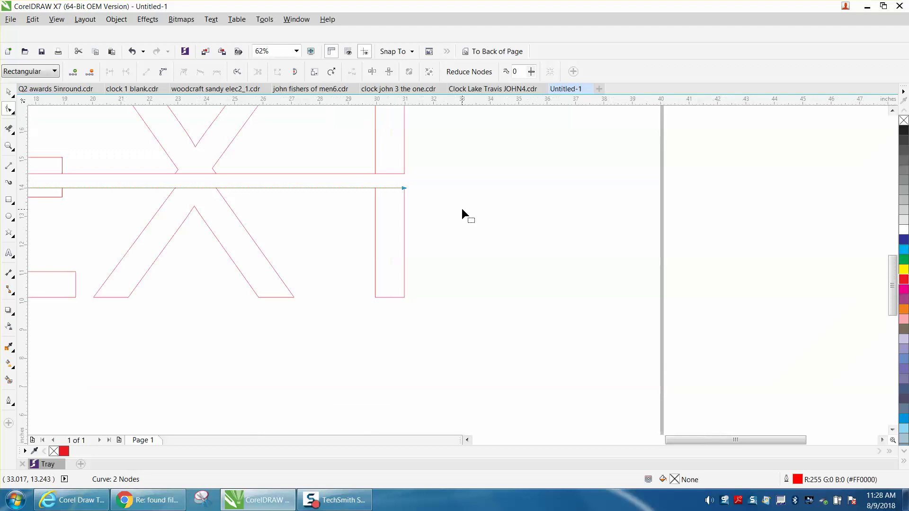
pyautogui.click(8, 91)
# - Smart Fill the top halves of T, E, X and T with red
pyautogui.click(106, 172)
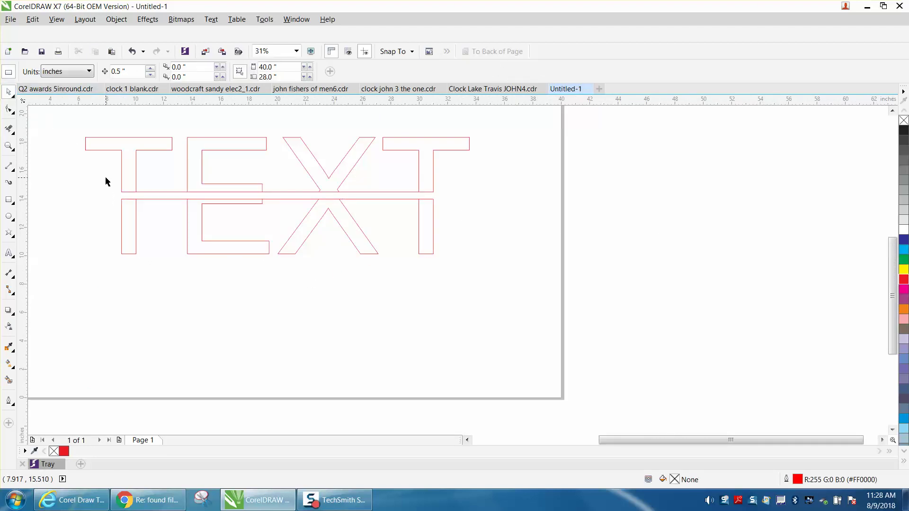
pyautogui.click(9, 380)
pyautogui.click(129, 151)
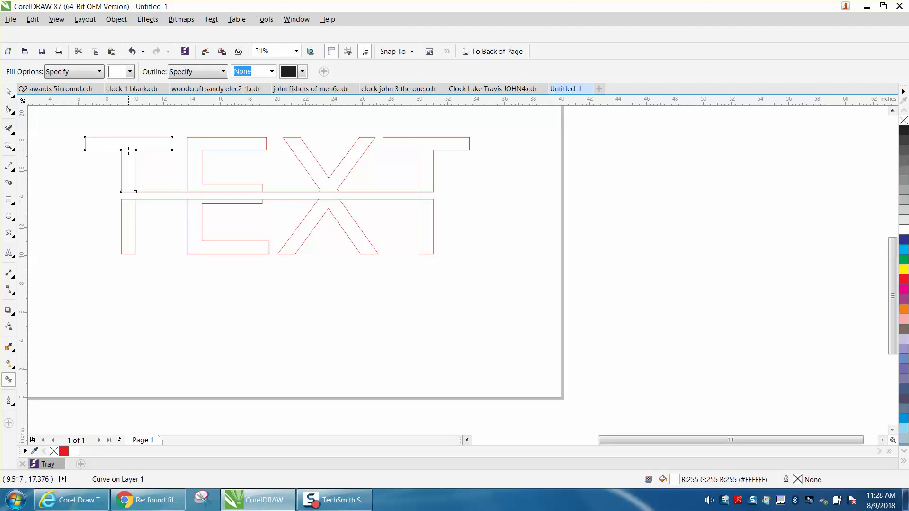
pyautogui.click(131, 51)
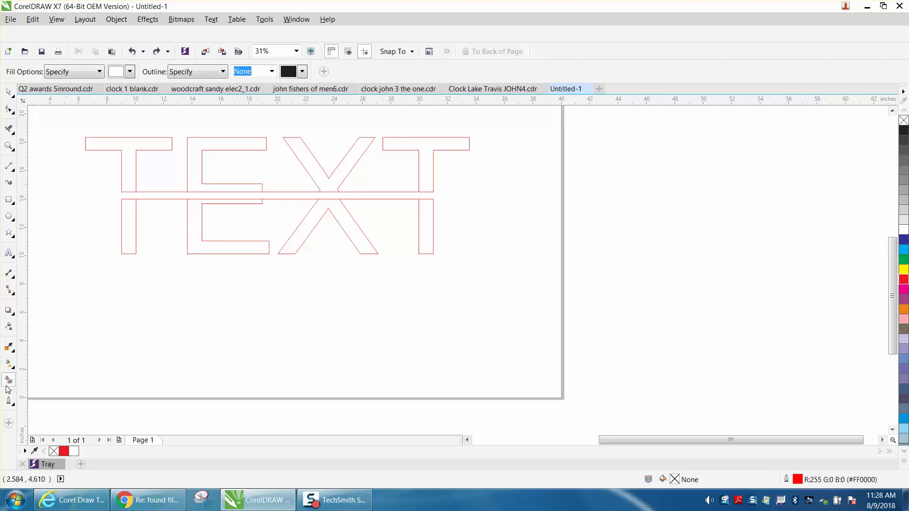
pyautogui.click(130, 72)
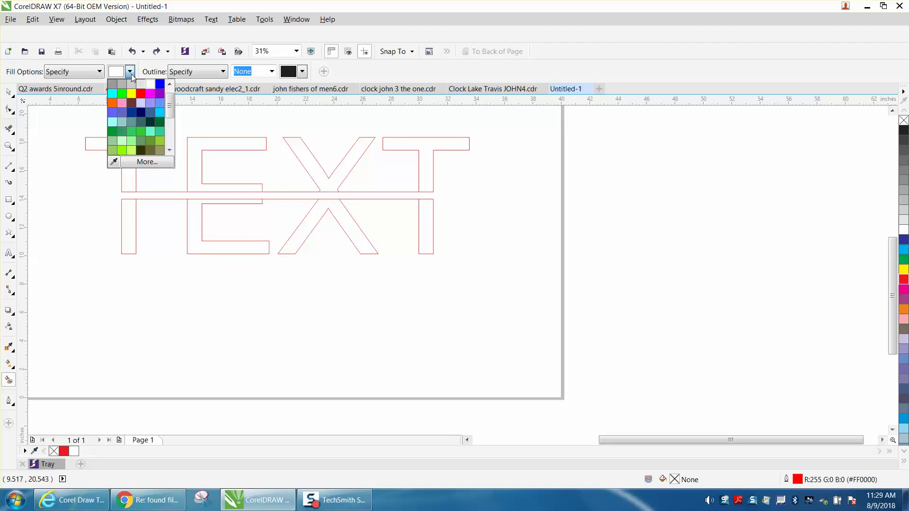
pyautogui.click(139, 94)
pyautogui.click(125, 153)
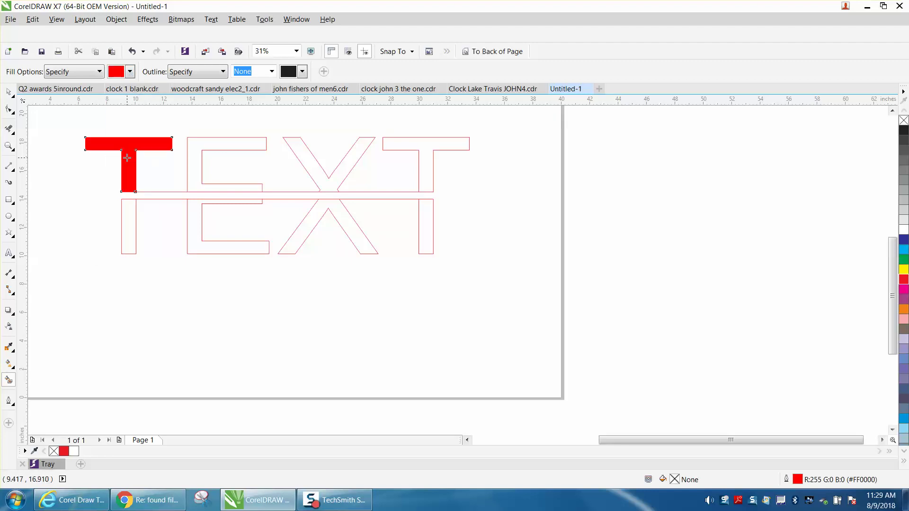
pyautogui.click(199, 156)
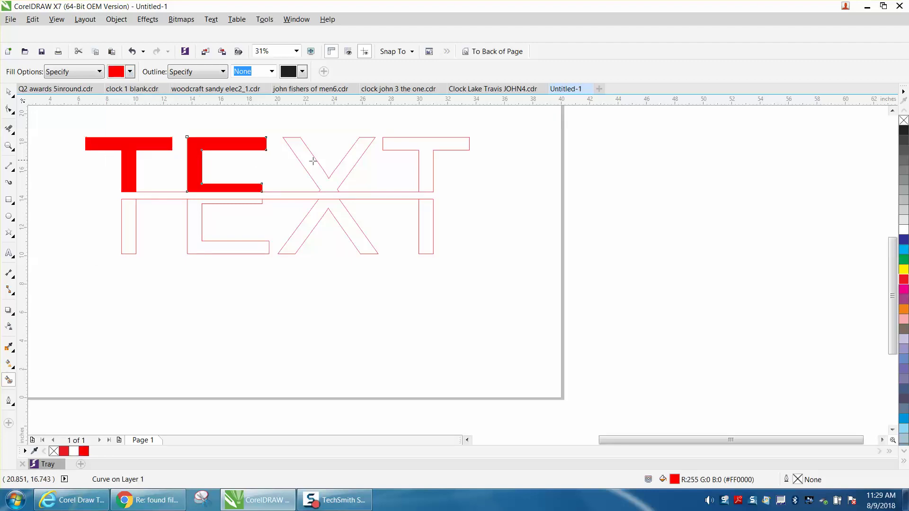
pyautogui.click(327, 163)
pyautogui.click(418, 147)
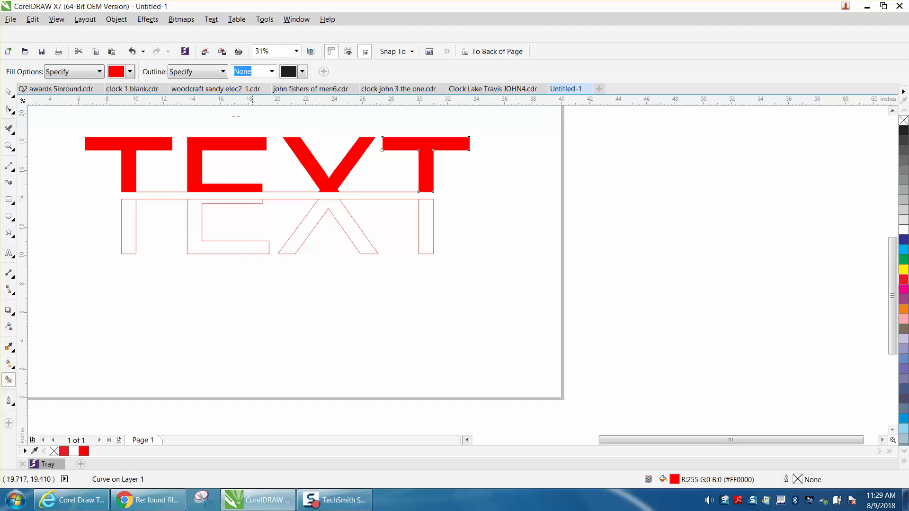
# - Smart Fill the bottom halves of T, E, X and T with cyan
pyautogui.click(130, 72)
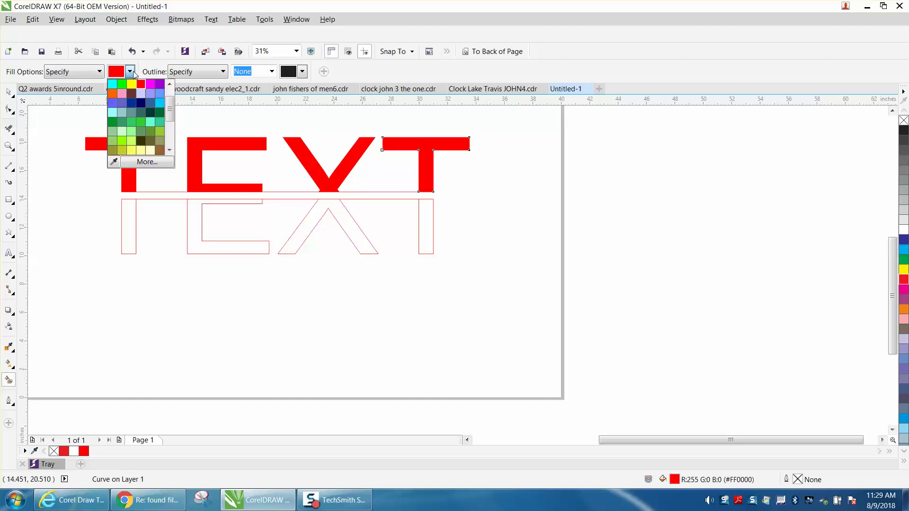
pyautogui.click(112, 83)
pyautogui.click(126, 212)
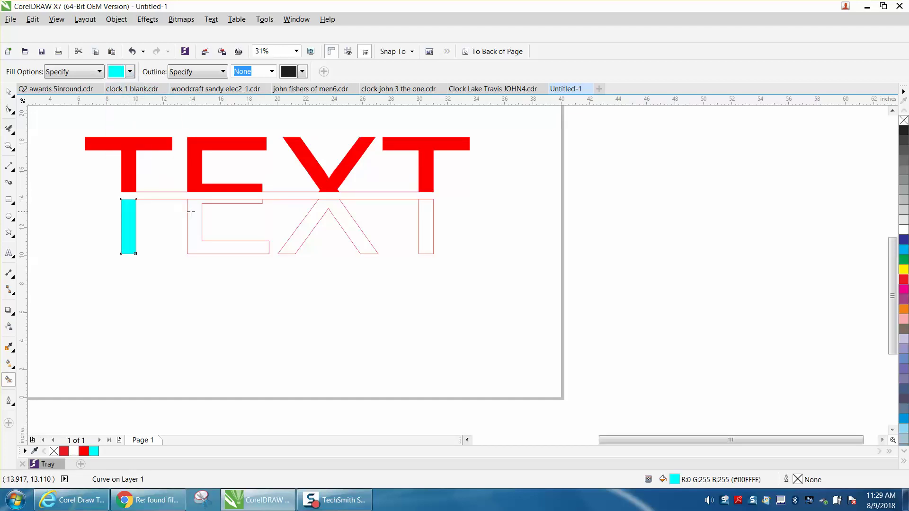
pyautogui.click(193, 210)
pyautogui.click(318, 207)
pyautogui.click(423, 226)
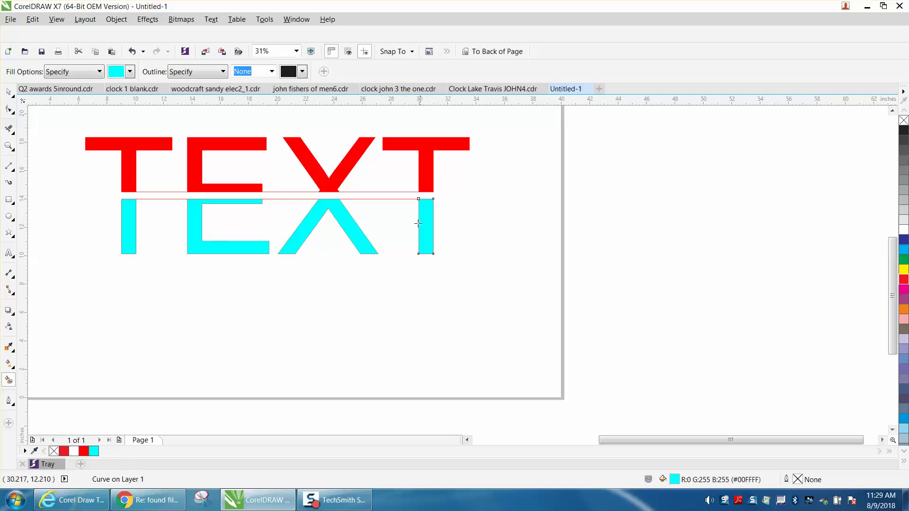
# - Delete the thin dividing line running across the lettering
pyautogui.click(8, 93)
pyautogui.click(12, 111)
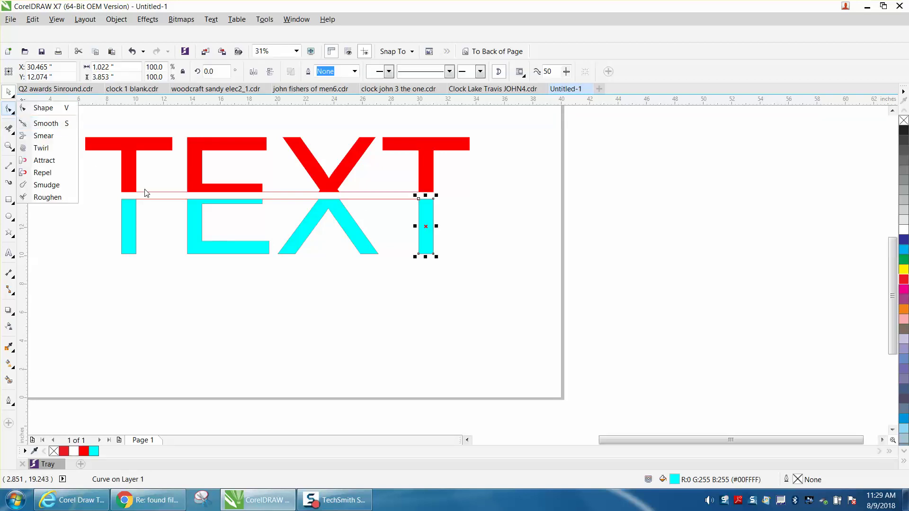
pyautogui.click(164, 244)
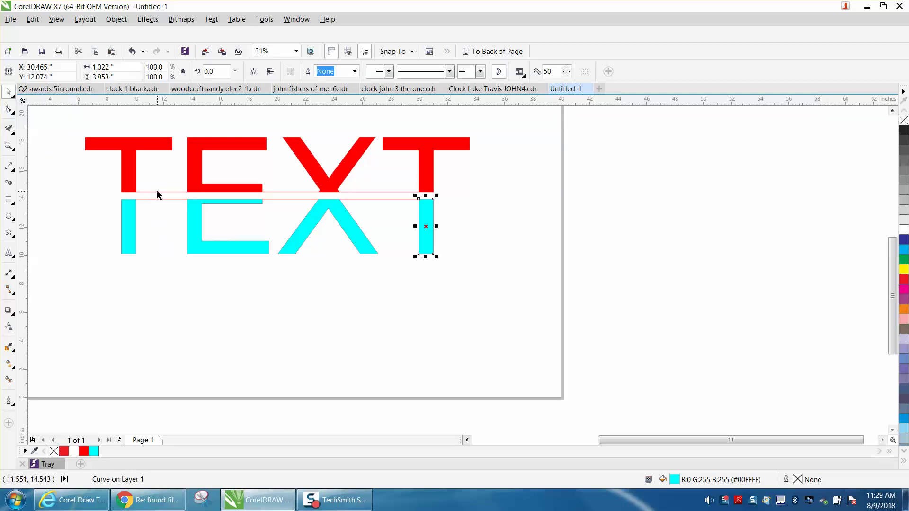
pyautogui.click(158, 194)
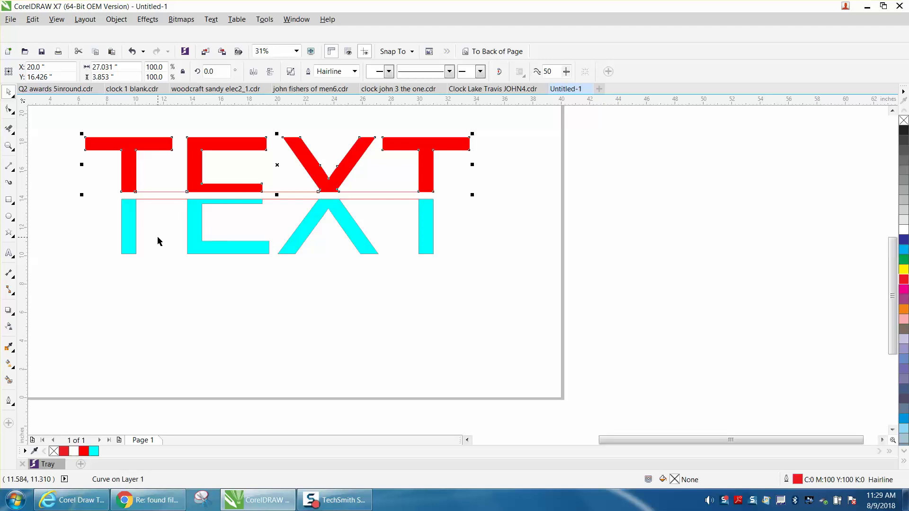
pyautogui.click(157, 236)
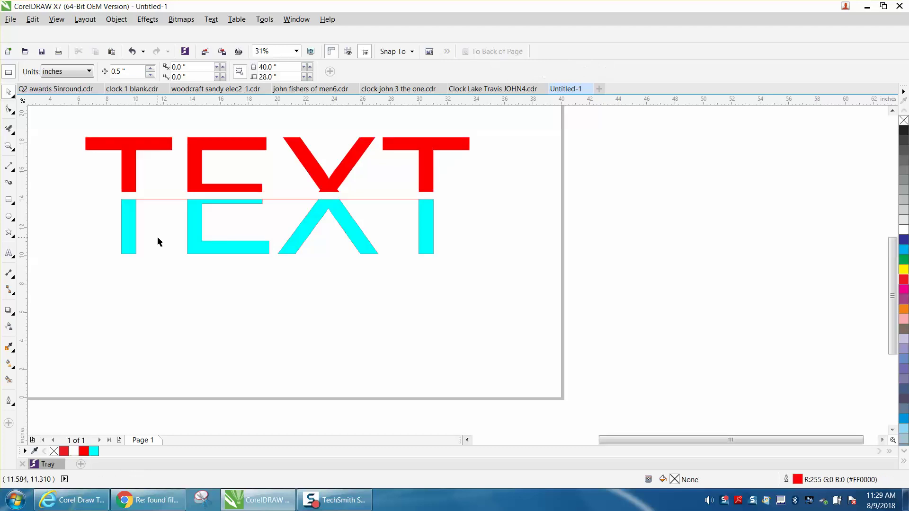
pyautogui.click(164, 200)
pyautogui.press('Delete')
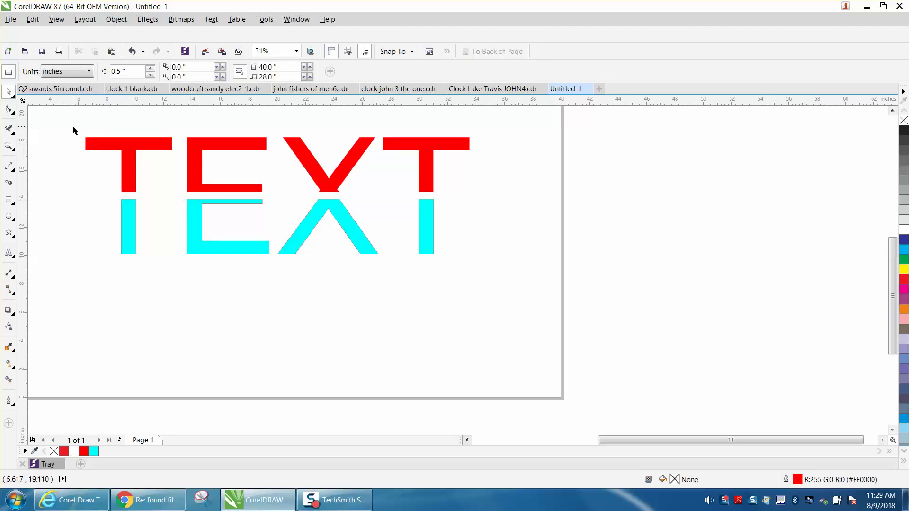
# - Nudge the four red top halves down 0.5 inch onto the cyan bottom halves
pyautogui.click(104, 145)
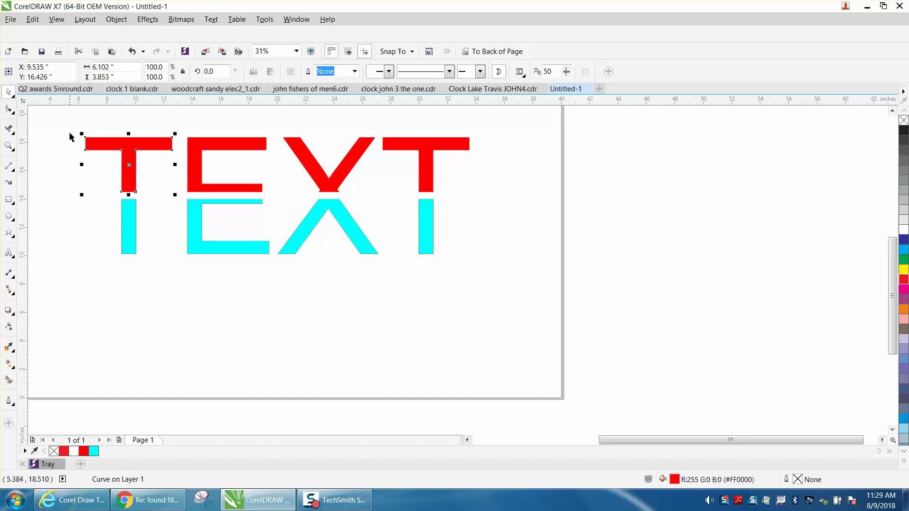
pyautogui.moveTo(71, 133); pyautogui.dragTo(474, 244)
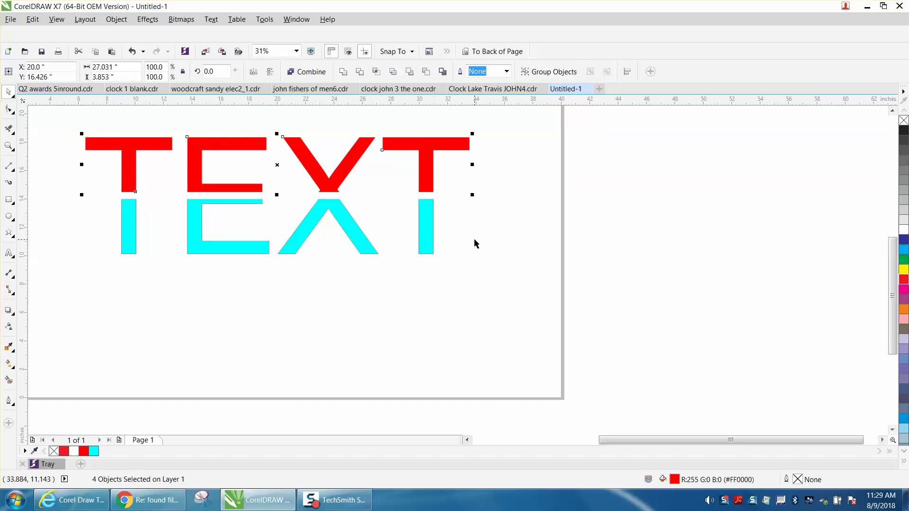
pyautogui.press('Down')
pyautogui.click(466, 250)
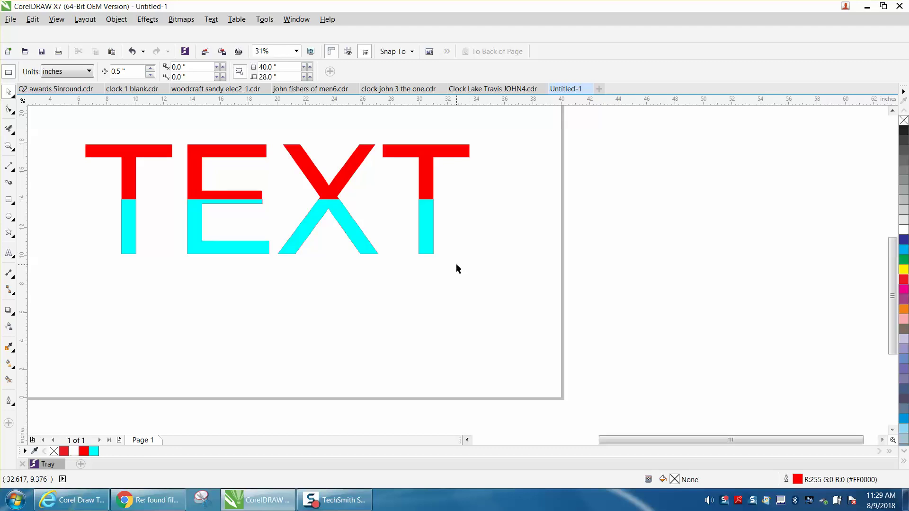
# - Place the half-star just left of the TEXT and the half-circle beside the half-star
pyautogui.scroll(-2, 452, 274)
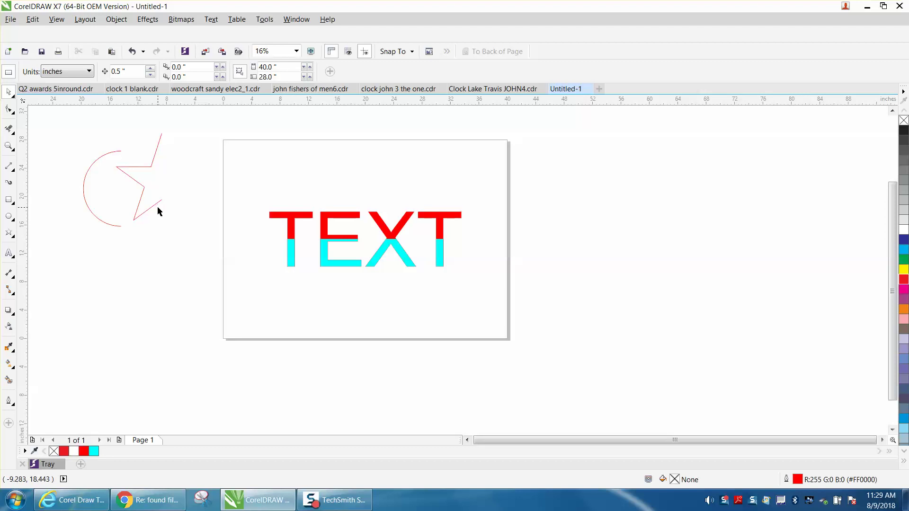
pyautogui.click(9, 146)
pyautogui.moveTo(75, 132); pyautogui.dragTo(479, 300)
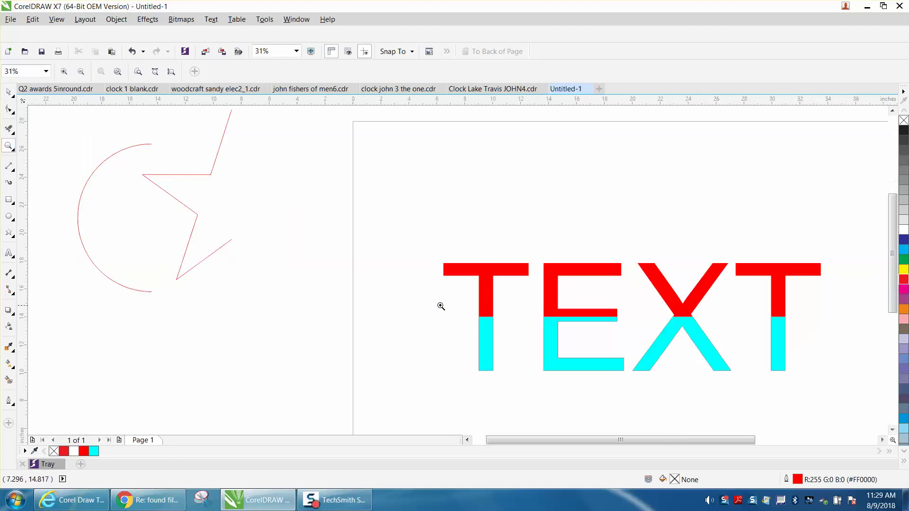
pyautogui.click(7, 93)
pyautogui.moveTo(200, 174); pyautogui.dragTo(312, 218)
pyautogui.moveTo(214, 172); pyautogui.dragTo(396, 282)
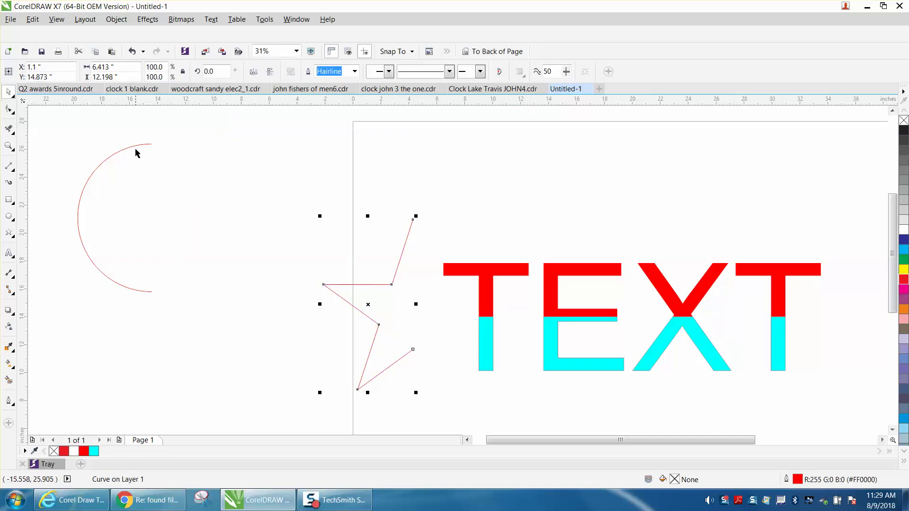
pyautogui.moveTo(153, 156); pyautogui.dragTo(299, 269)
pyautogui.click(299, 268)
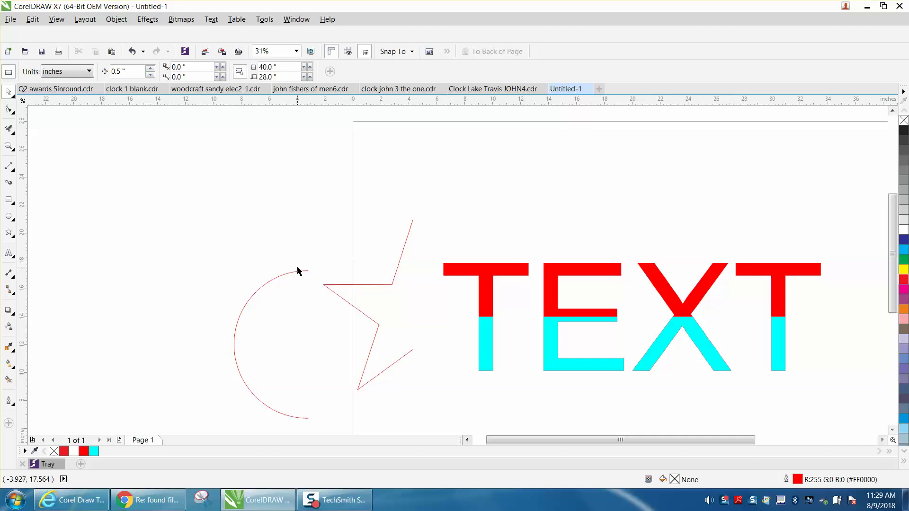
pyautogui.click(9, 145)
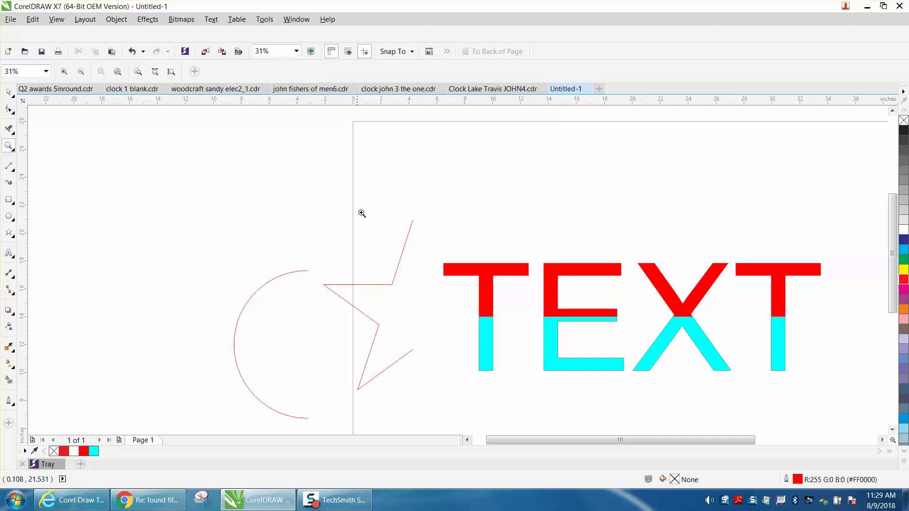